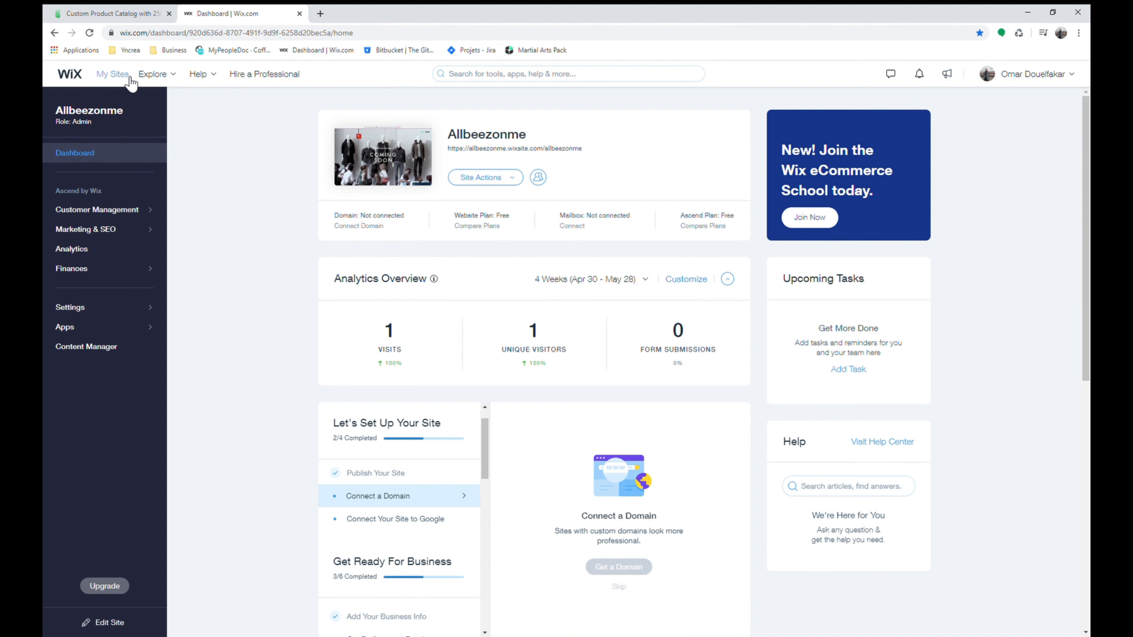
- Start creating a new site of the Online Store kind and let Wix ADI build it
click(129, 77)
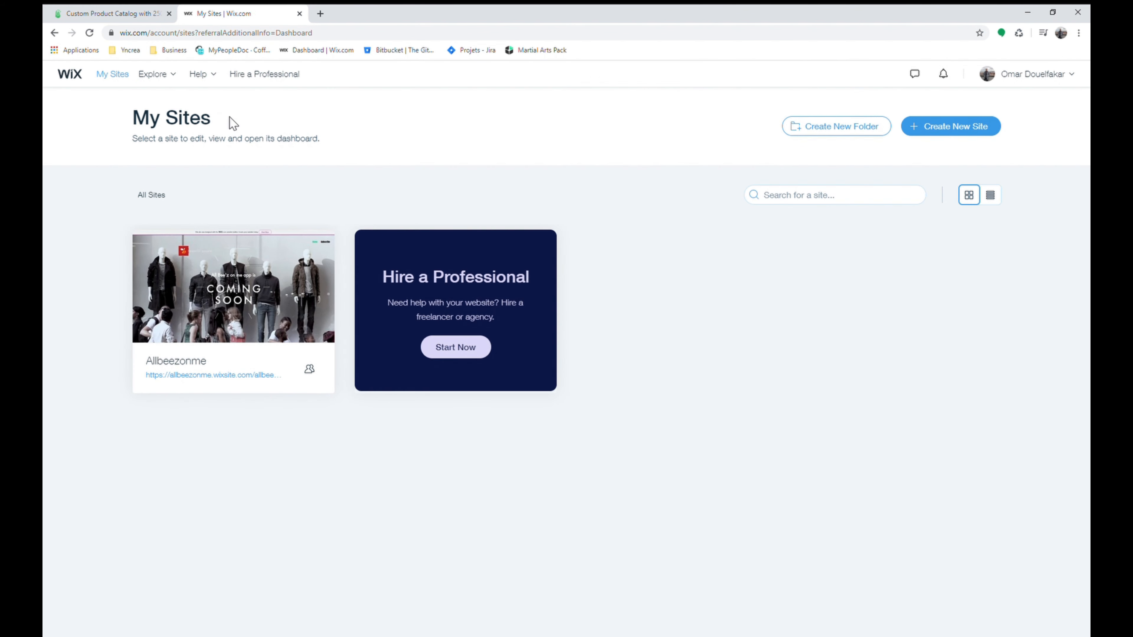
click(939, 134)
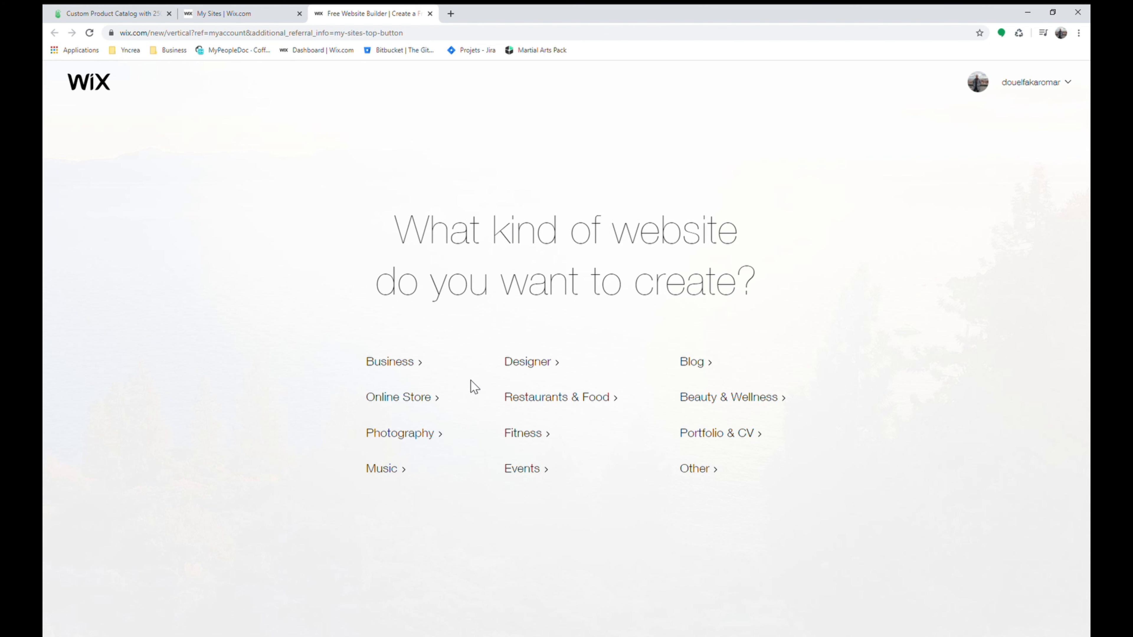
click(436, 403)
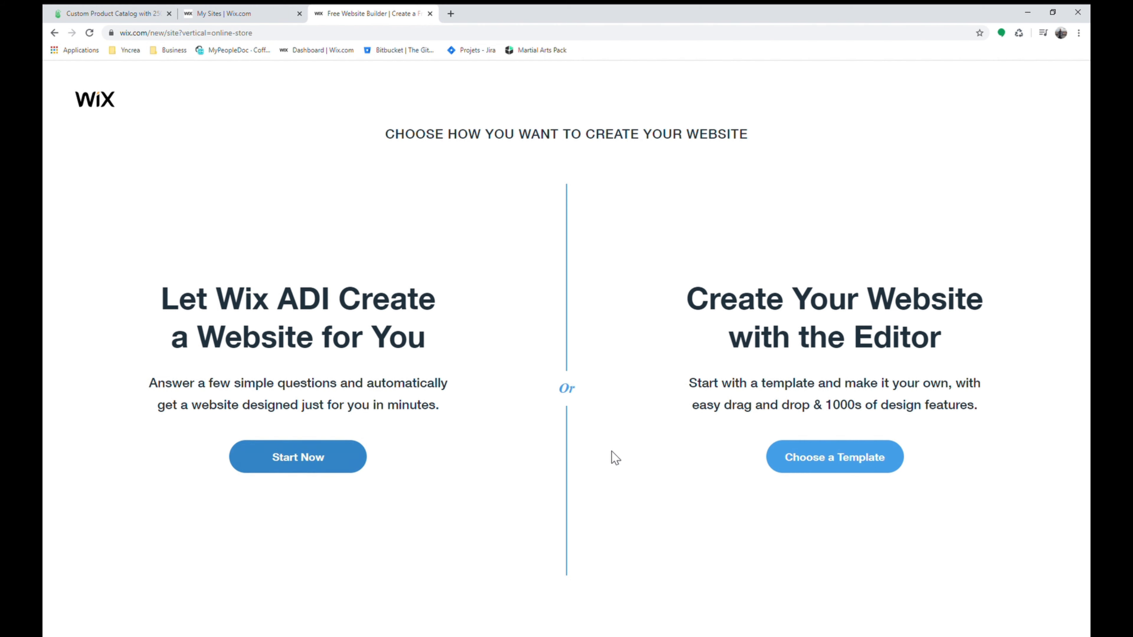
click(338, 464)
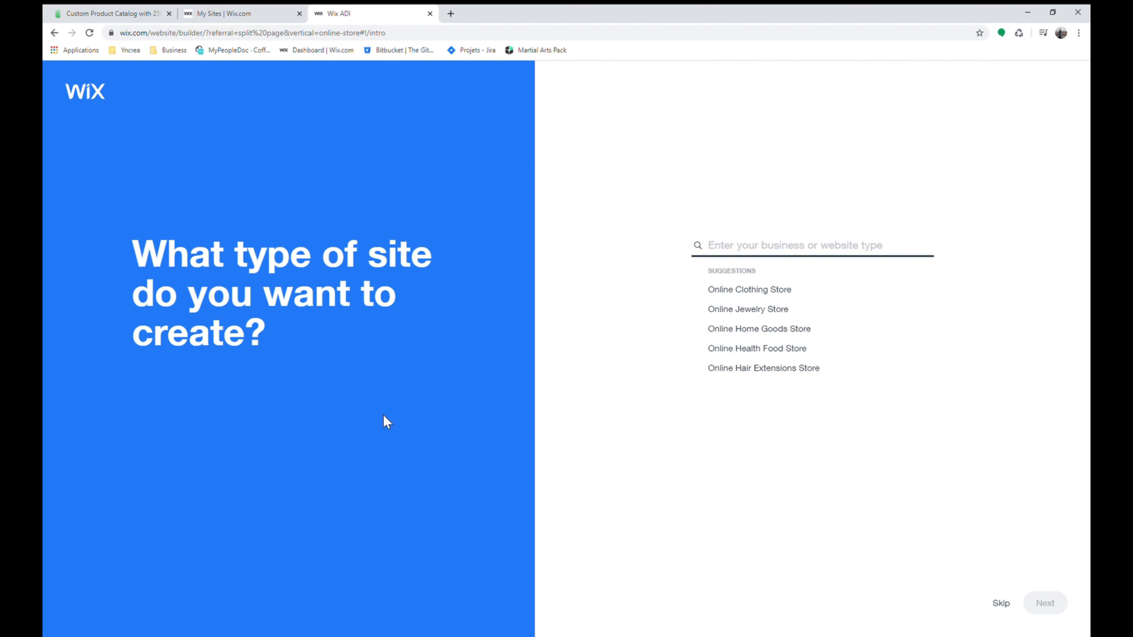
- Set the site type to Online Clothing Store after browsing the related store types, and continue
click(769, 291)
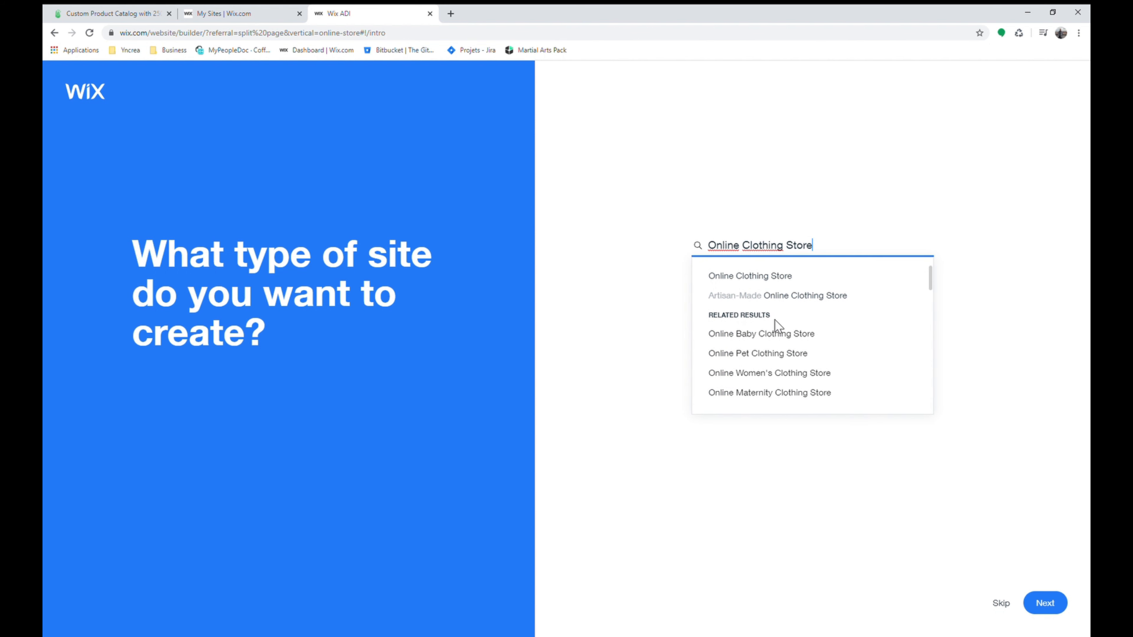
scroll(777, 320, down, 2)
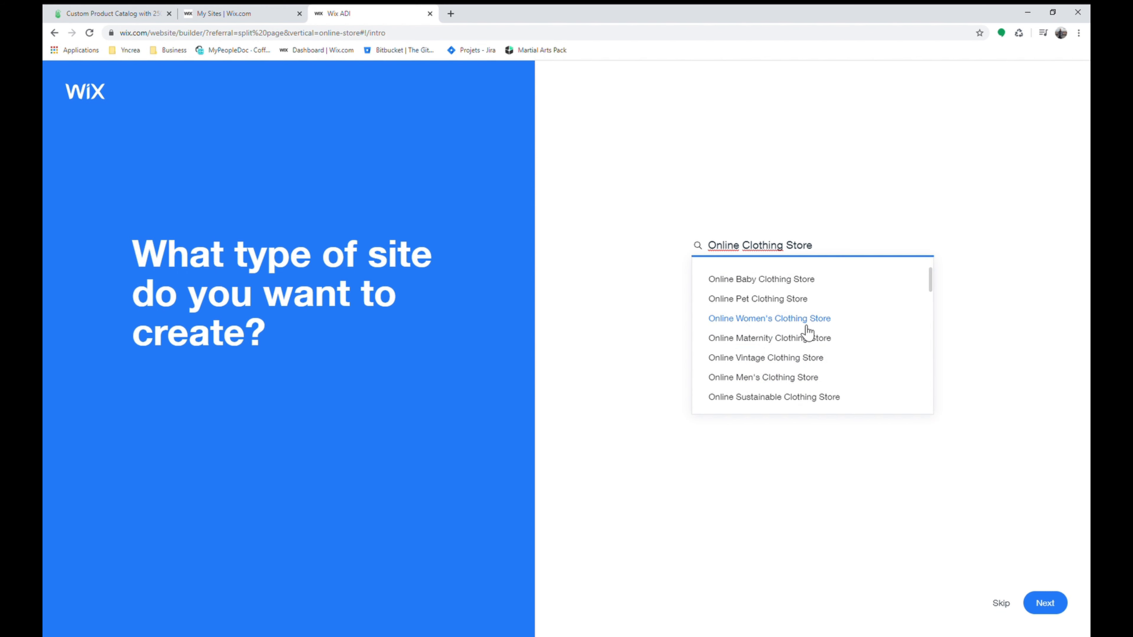
scroll(828, 329, down, 3)
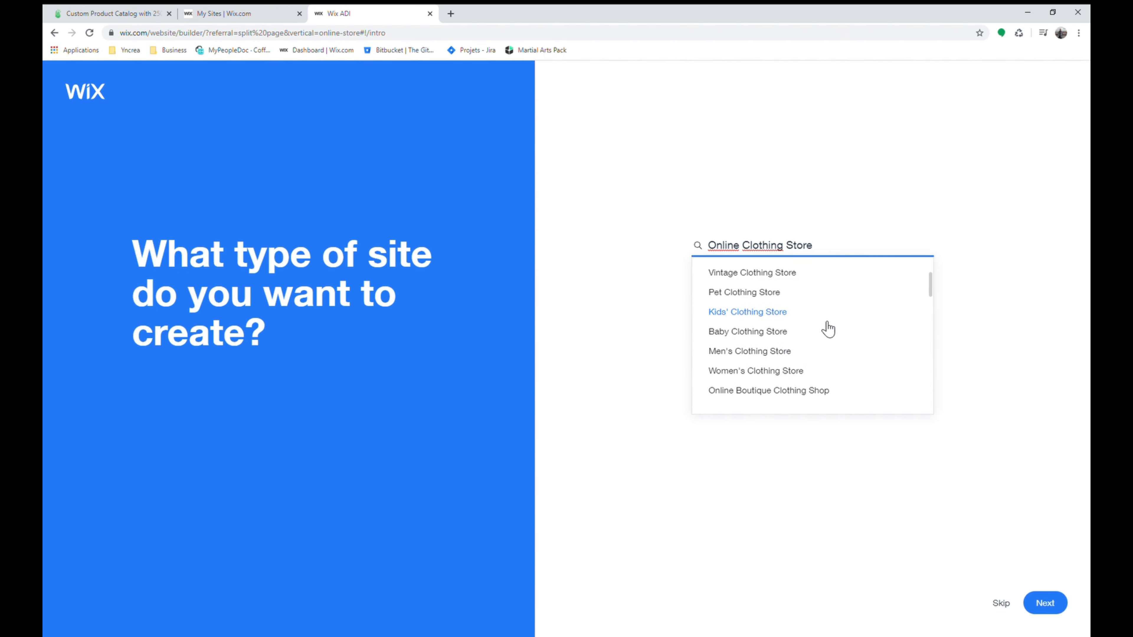
scroll(829, 329, down, 5)
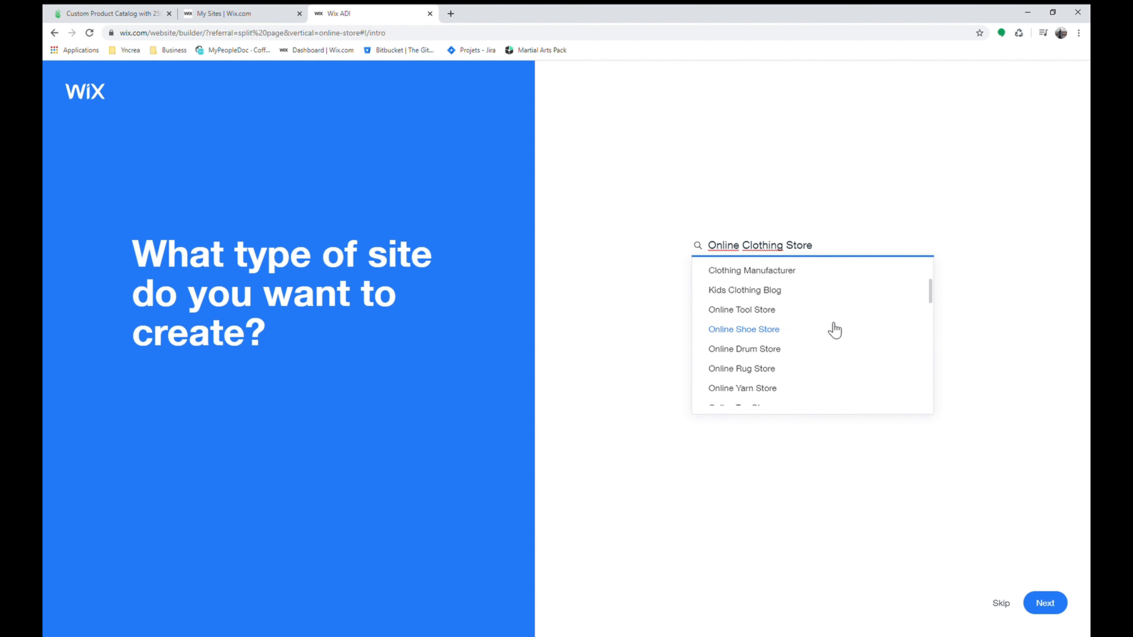
mouse_move(932, 290)
mouse_down()
mouse_move(932, 304)
mouse_move(932, 277)
mouse_move(935, 312)
mouse_up()
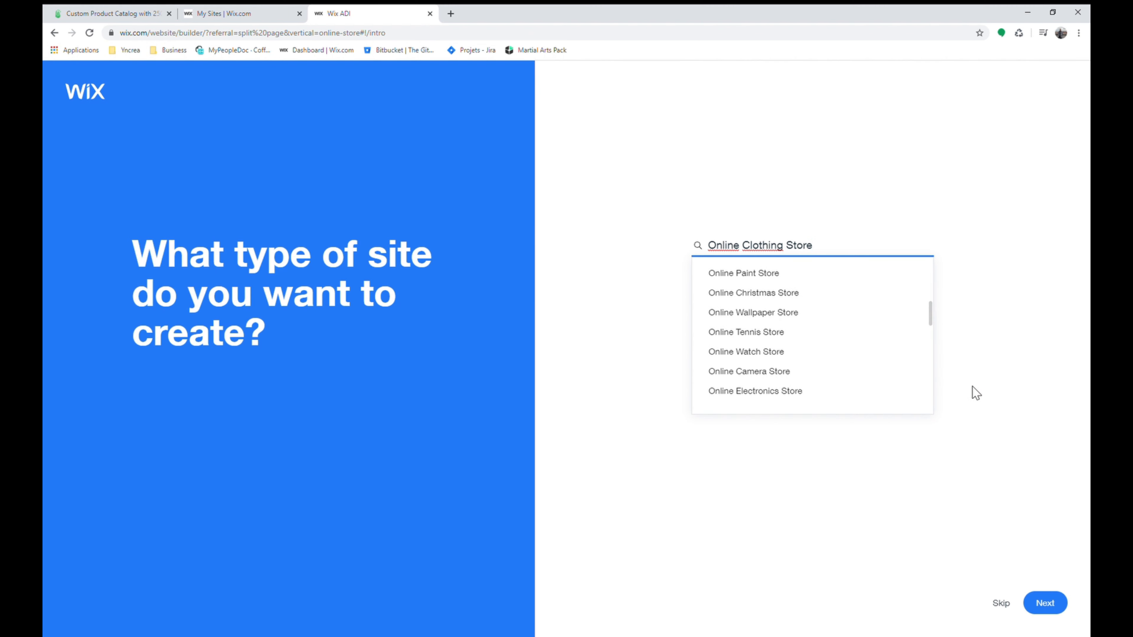
click(1054, 607)
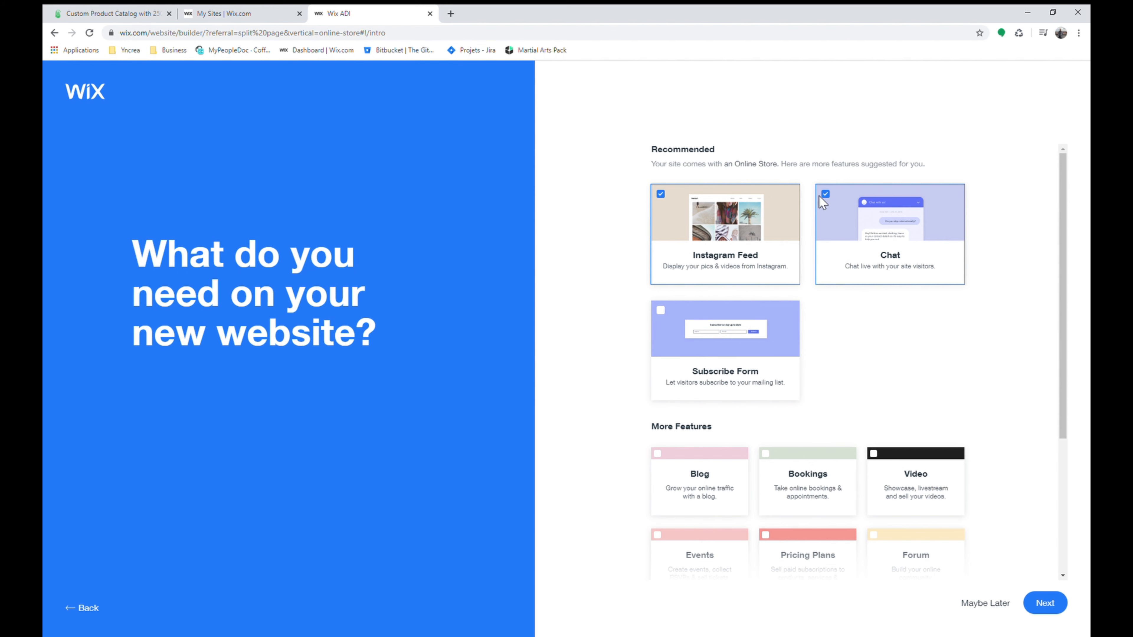
- Add the Blog feature to the site, keeping Instagram Feed and Chat selected, and confirm the feature selection
scroll(616, 321, down, 3)
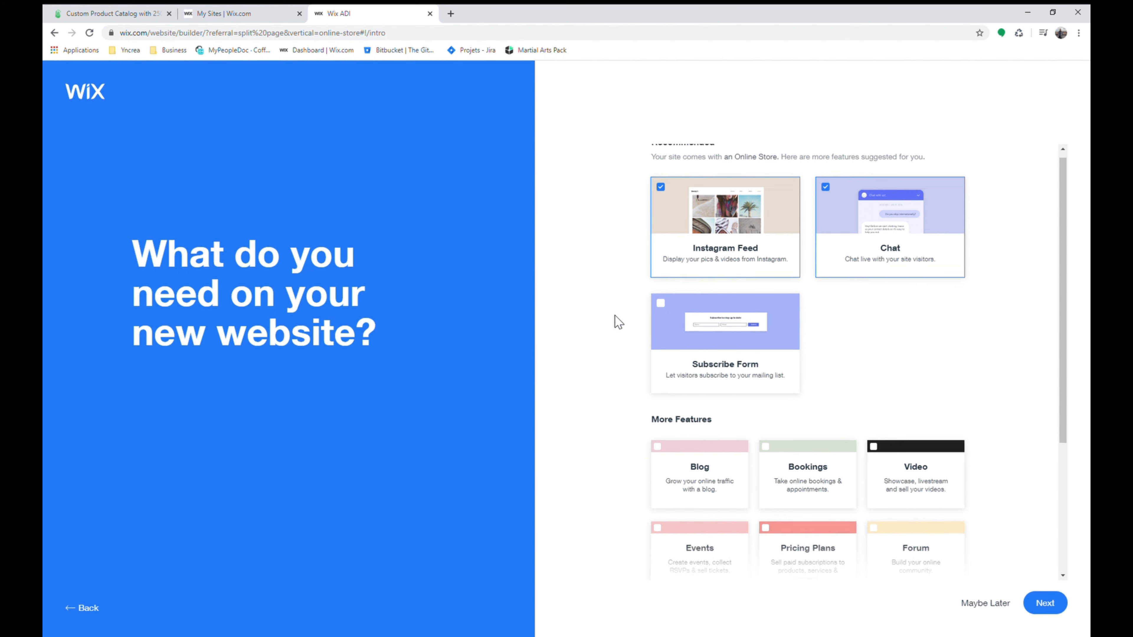
scroll(614, 319, down, 1)
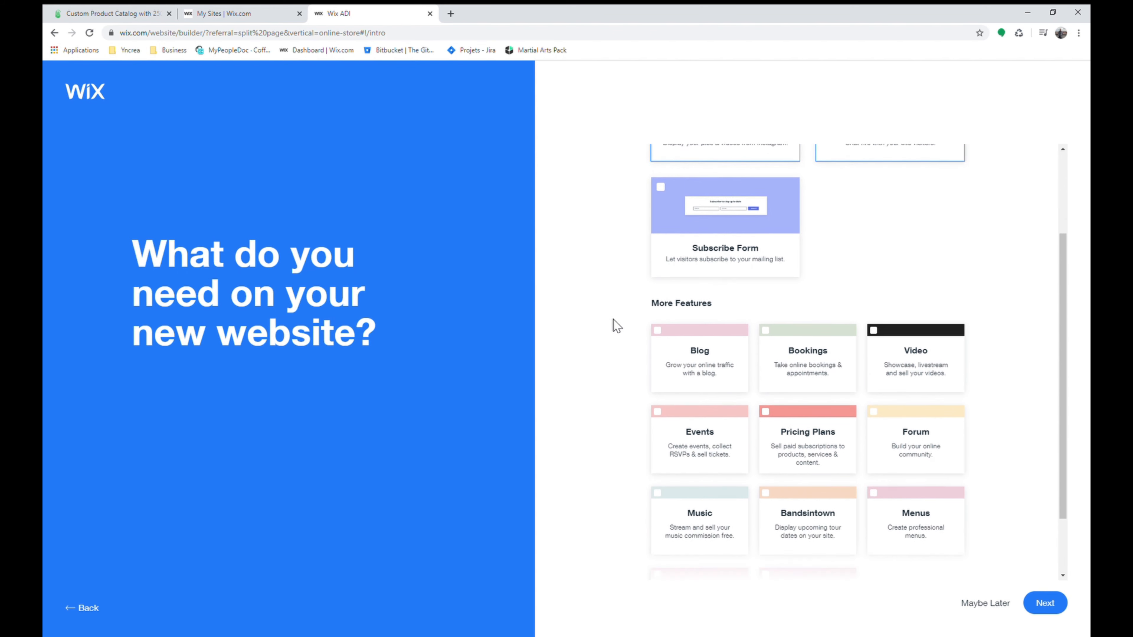
click(663, 292)
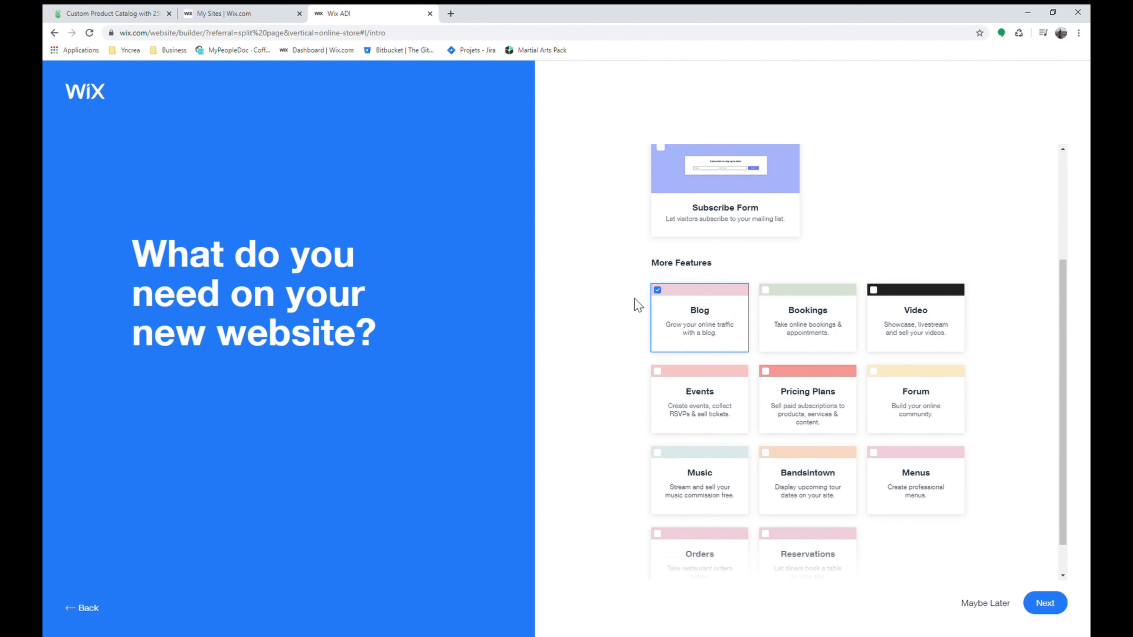
scroll(618, 312, down, 1)
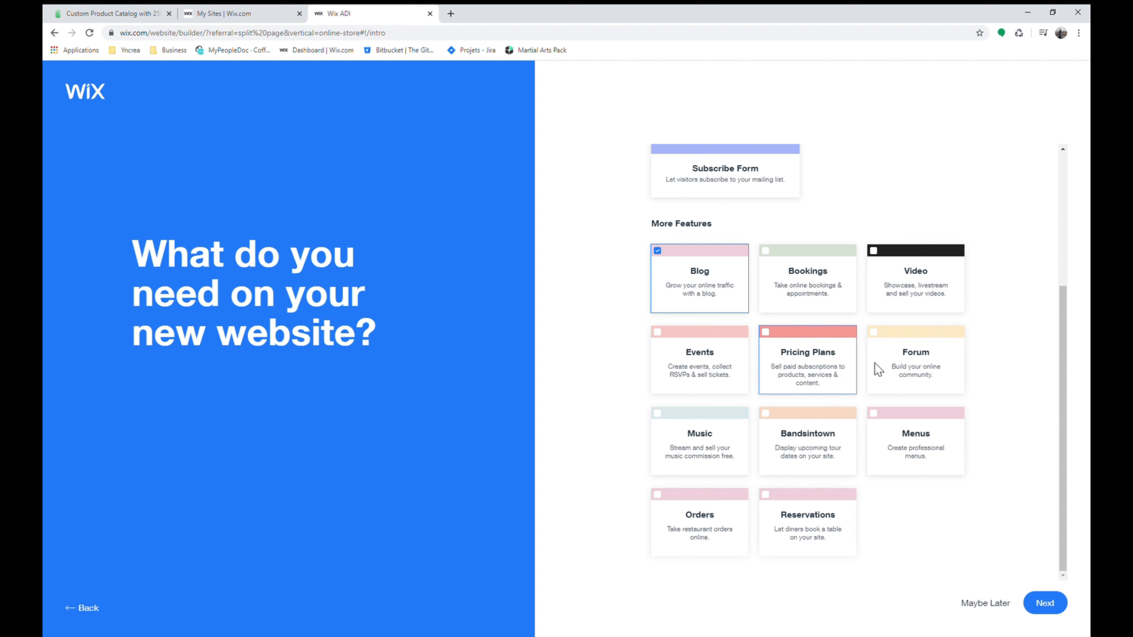
scroll(945, 364, up, 5)
click(1045, 601)
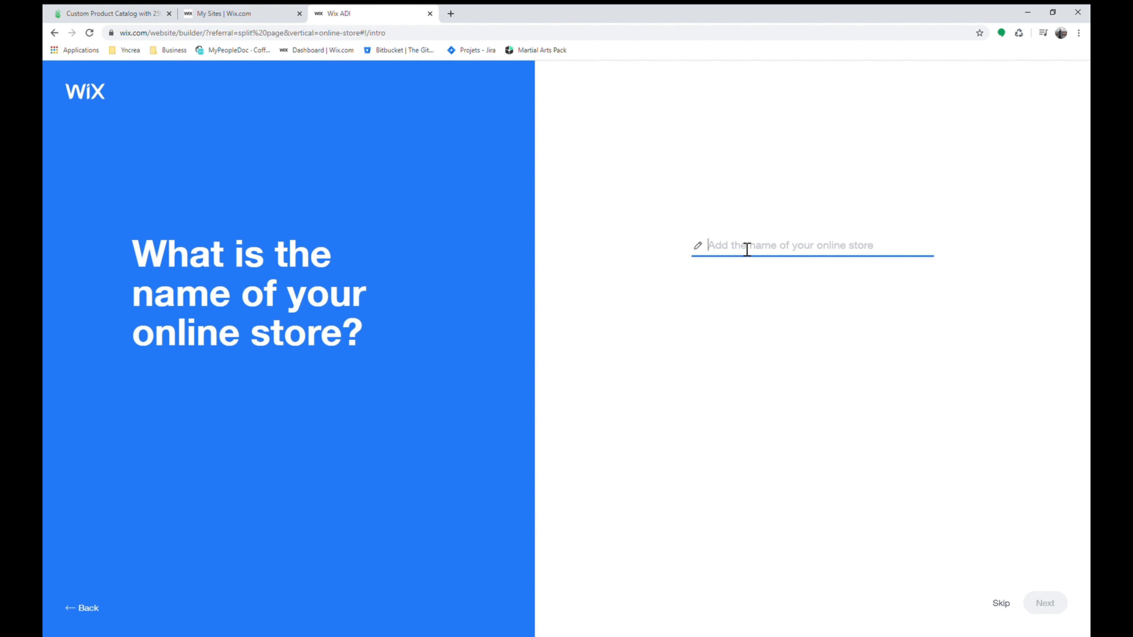
- Name the online store "Otaku Dan Shutsu"
text(Ota)
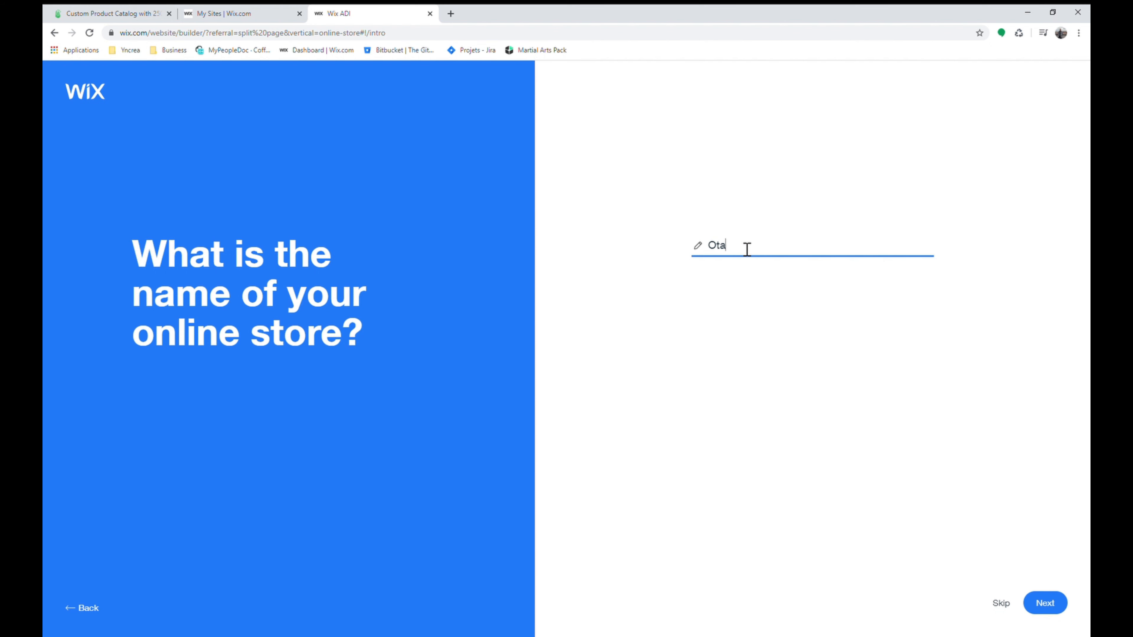
text(ku Dan Shotsu)
click(786, 253)
key(BackSpace)
text(u)
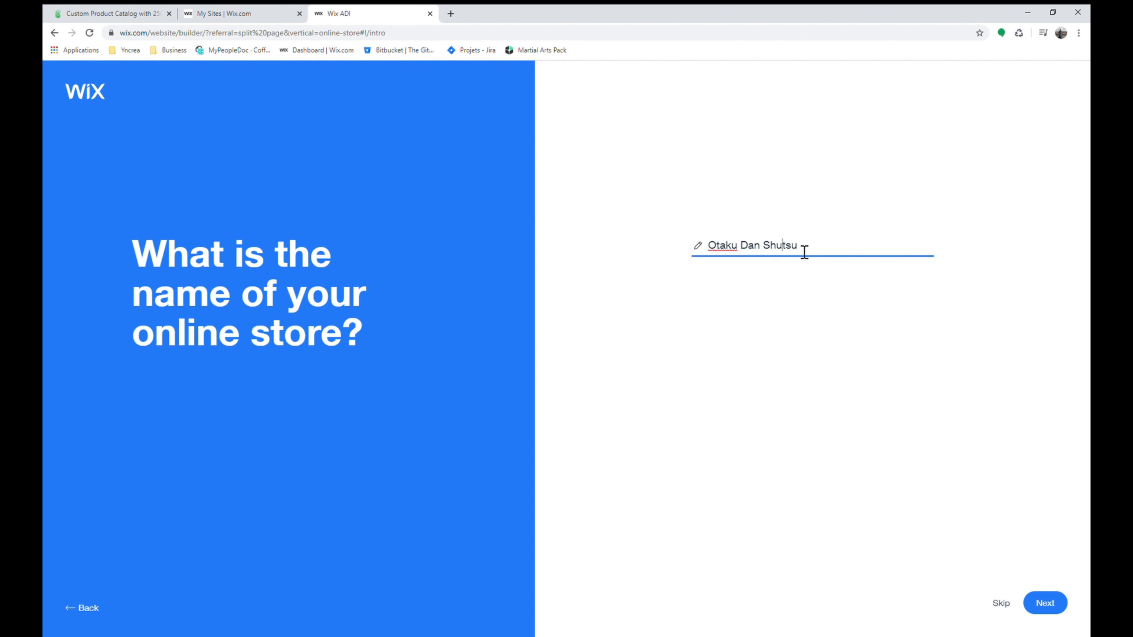
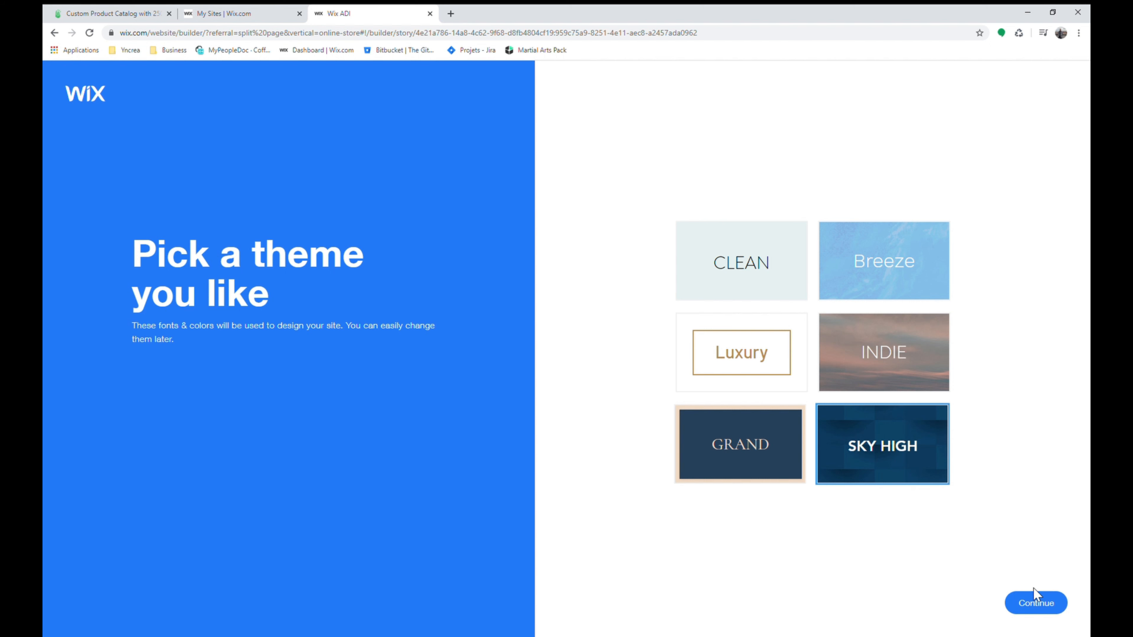
- Accept the Sky High theme and choose the black homepage design with the WELCOME banner after comparing the designs
click(1043, 611)
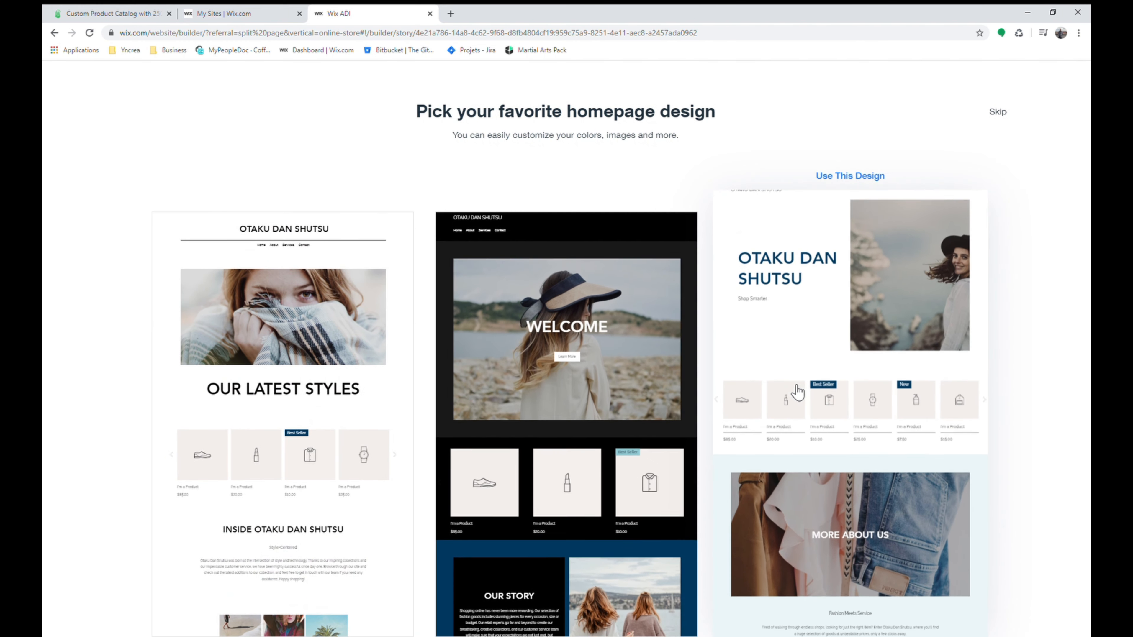
scroll(797, 393, down, 1)
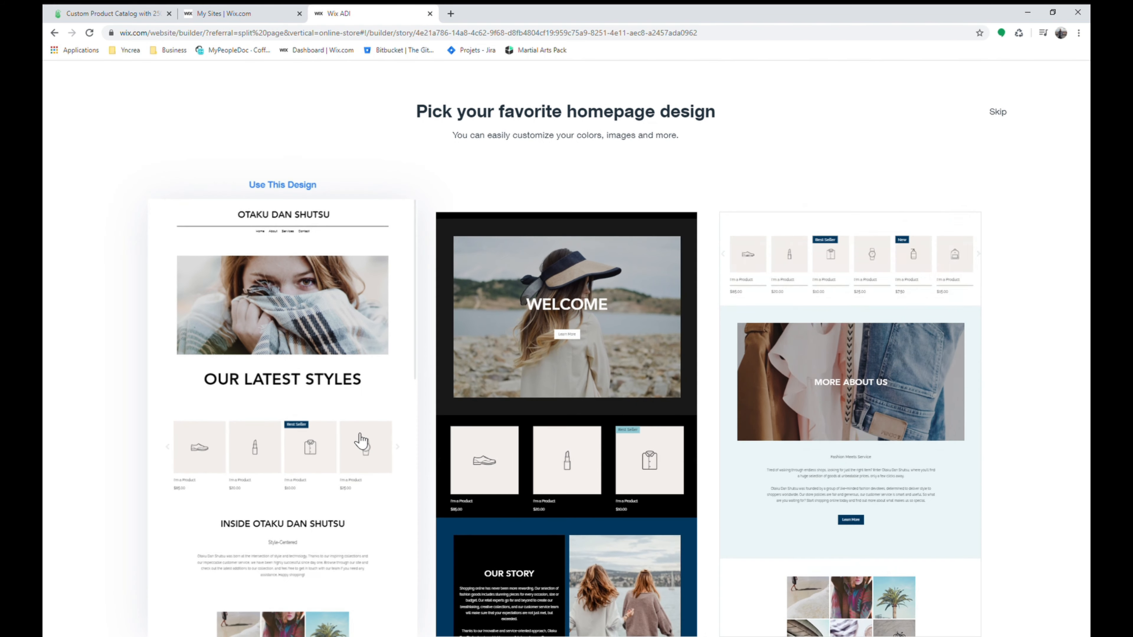
scroll(361, 443, down, 2)
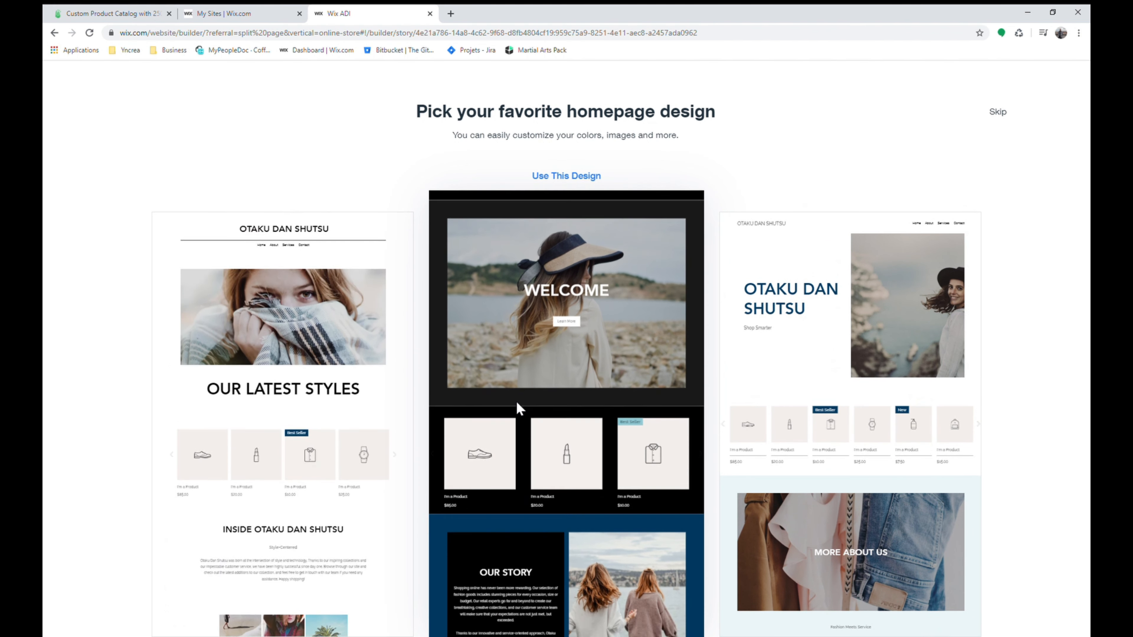
click(517, 402)
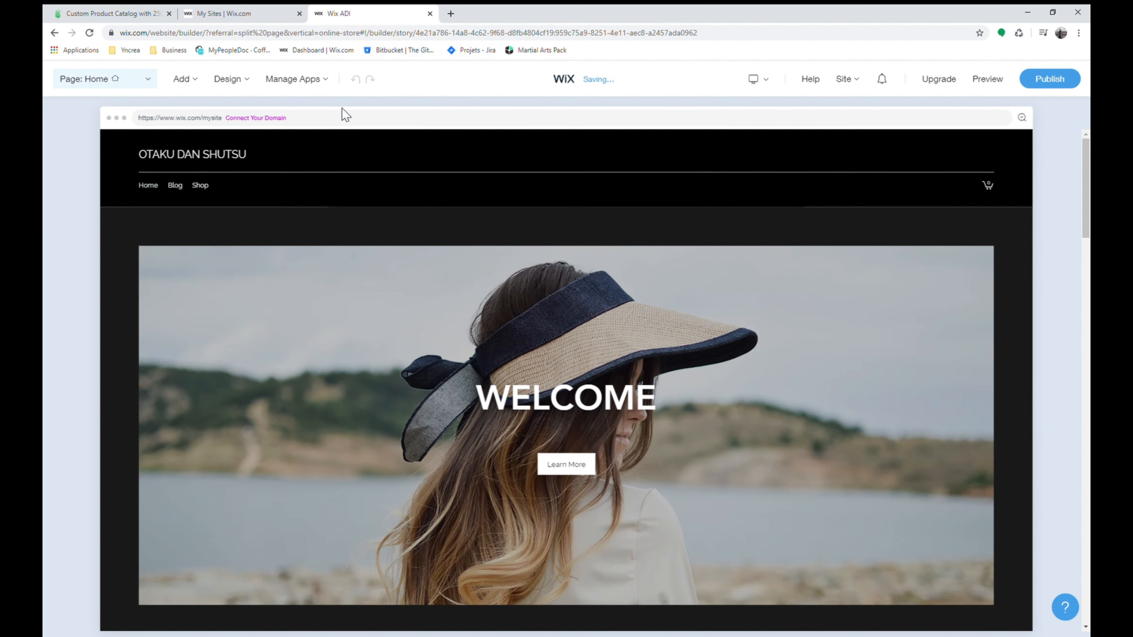
- Review the generated homepage from the welcome banner to the footer, including its products, story, photo gallery, contact and blog sections
scroll(654, 391, down, 1)
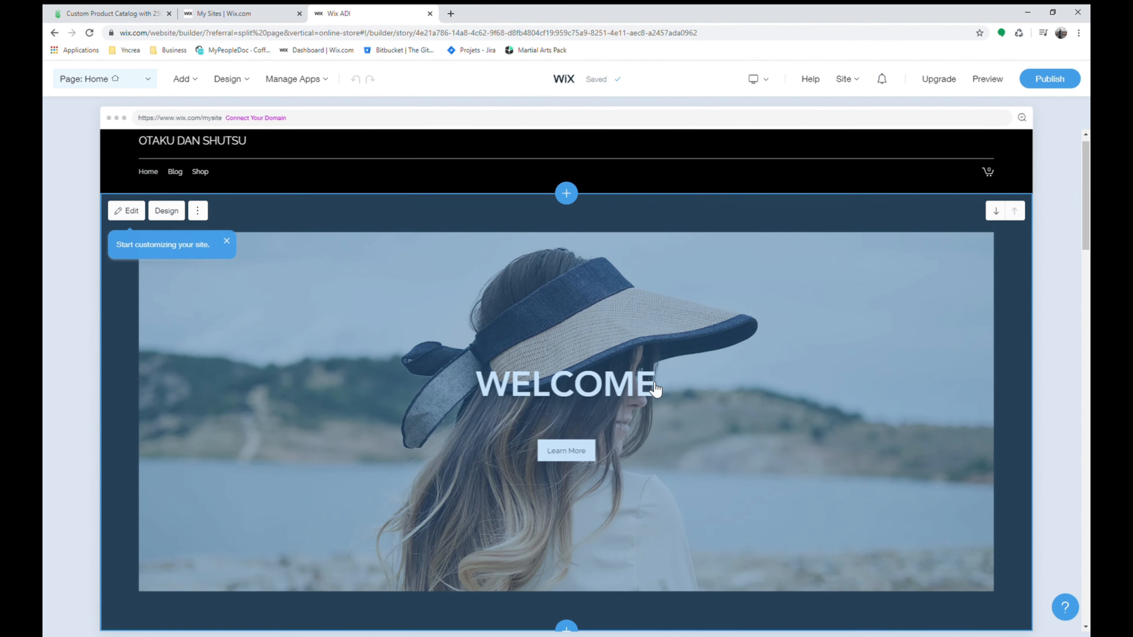
scroll(625, 379, down, 5)
scroll(575, 363, up, 6)
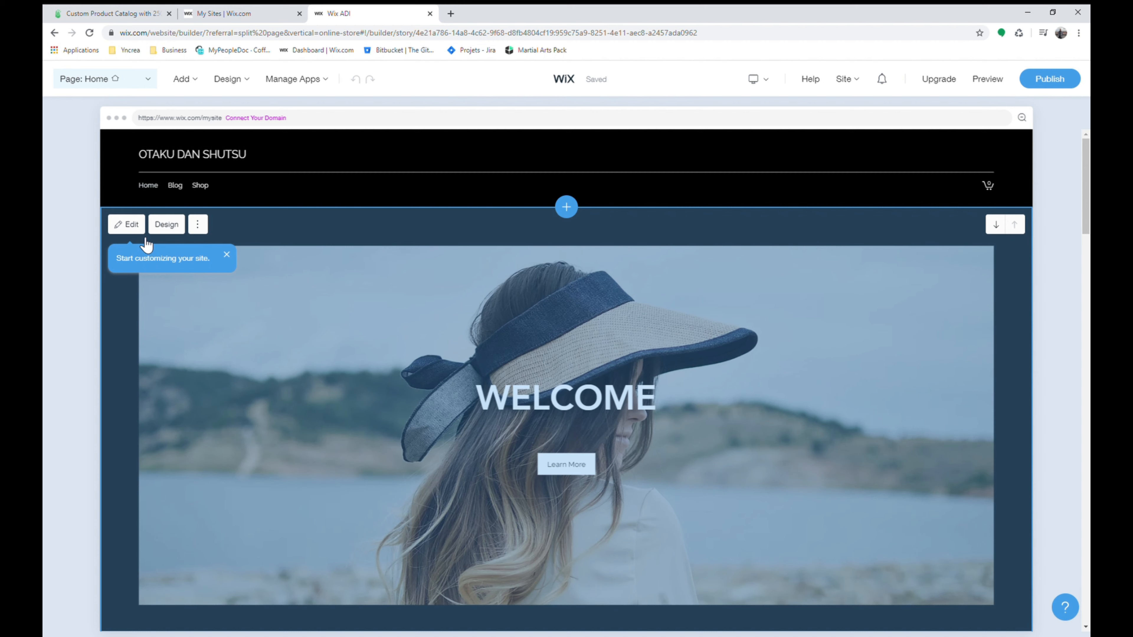
click(199, 226)
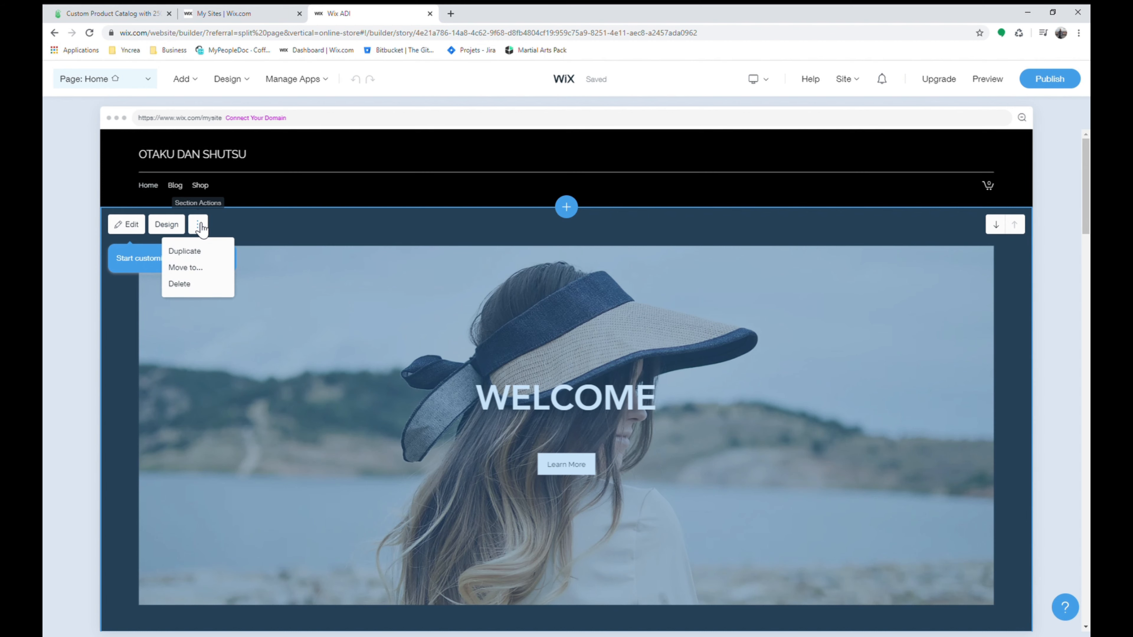
scroll(89, 281, down, 5)
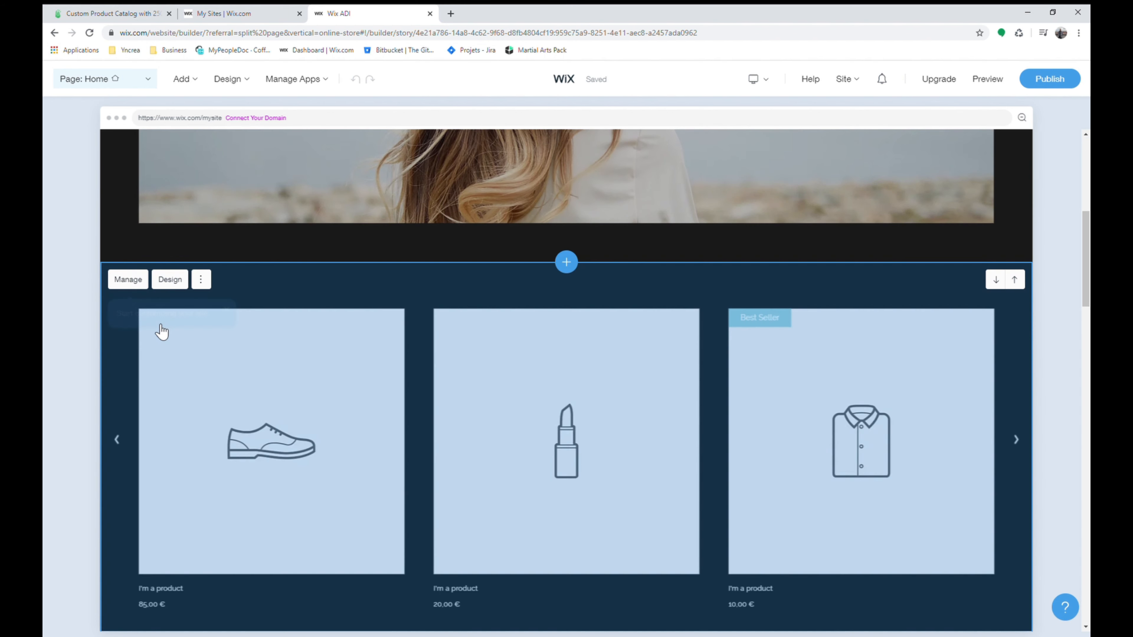
scroll(162, 332, down, 3)
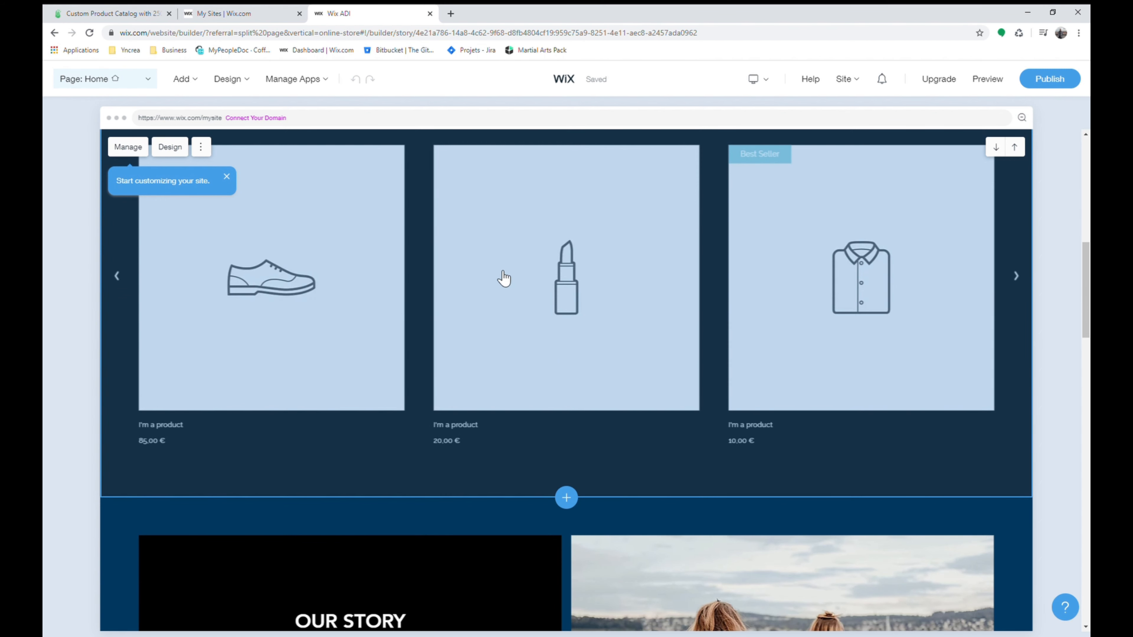
scroll(195, 279, up, 2)
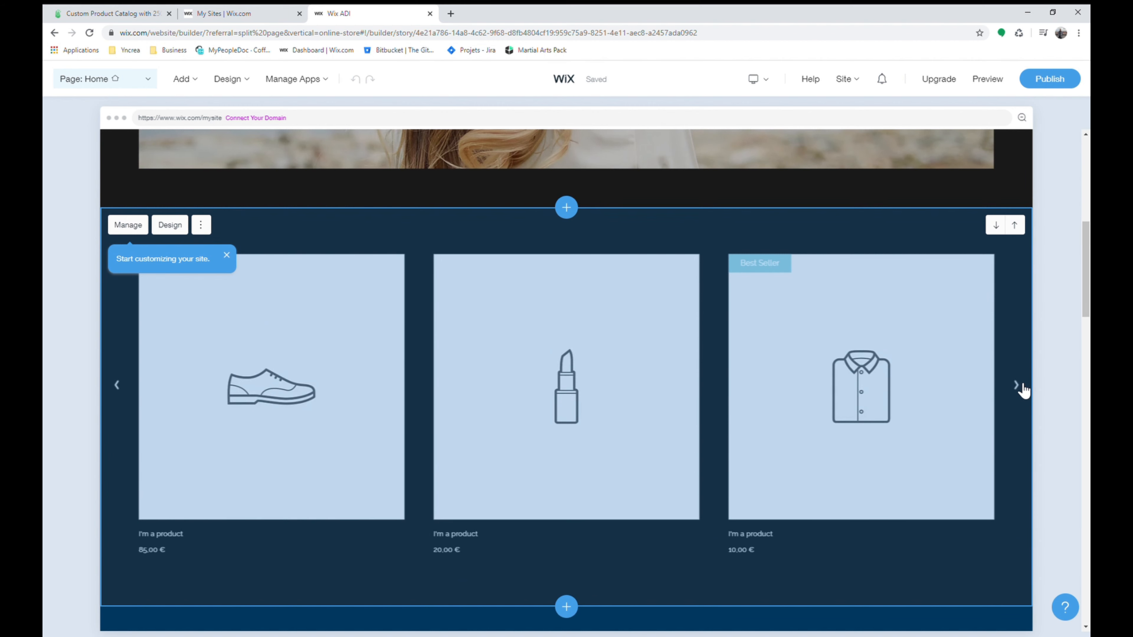
scroll(389, 362, down, 3)
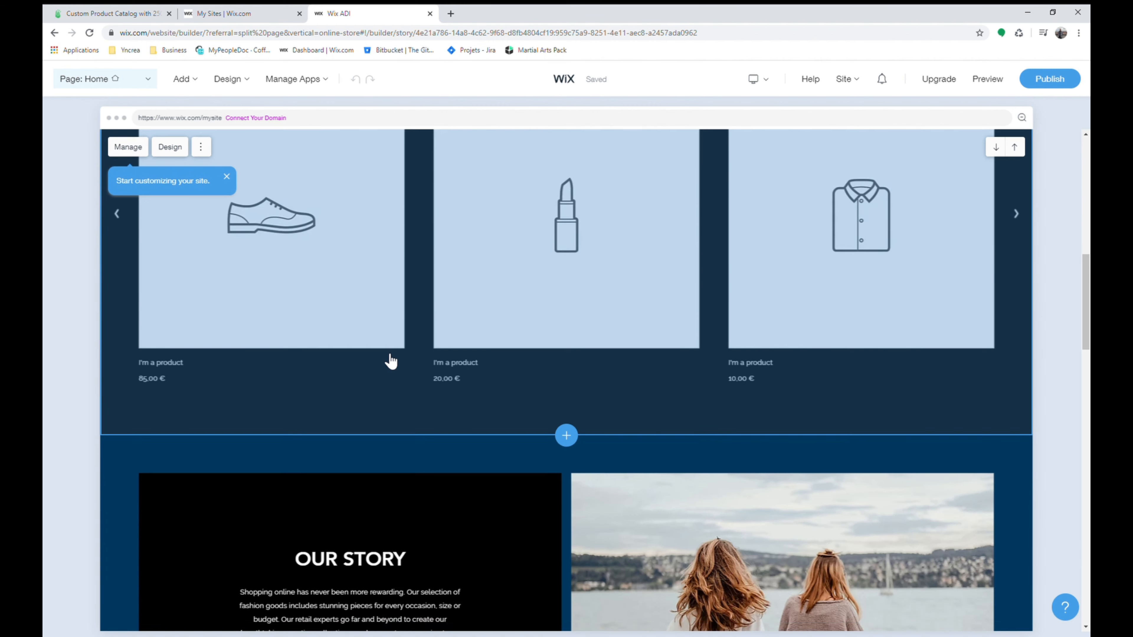
scroll(389, 362, down, 5)
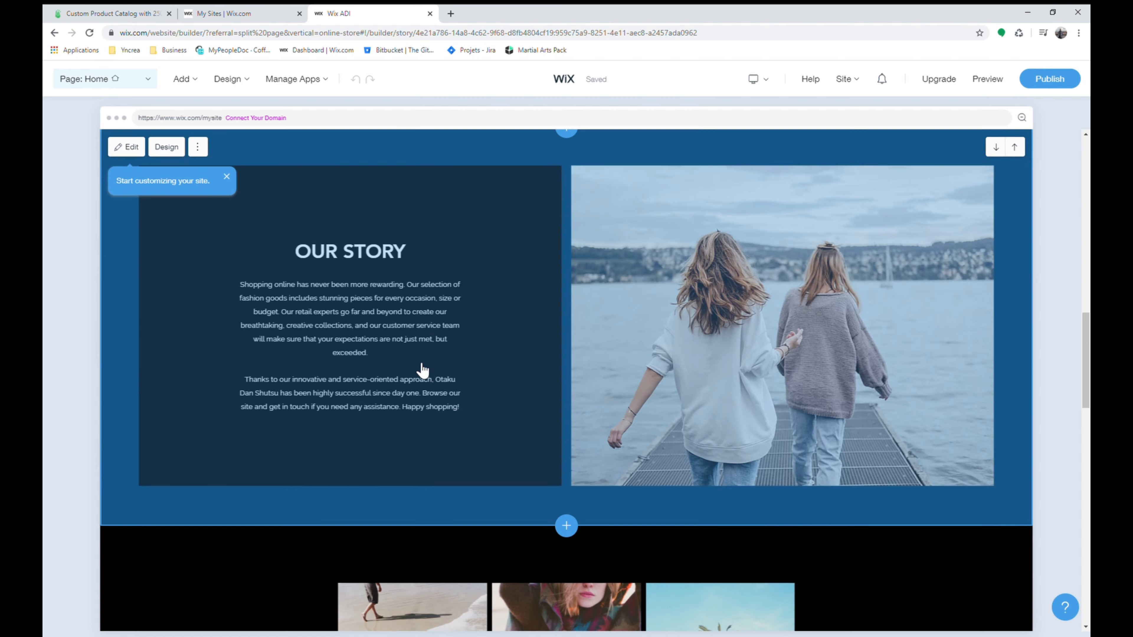
scroll(557, 357, down, 6)
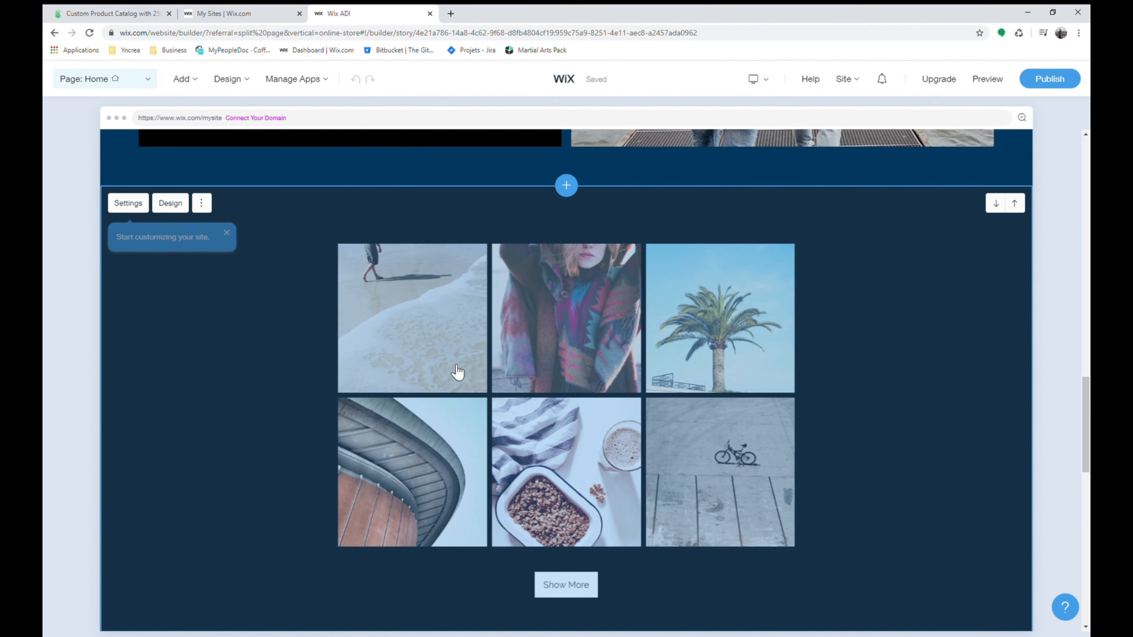
scroll(406, 380, down, 3)
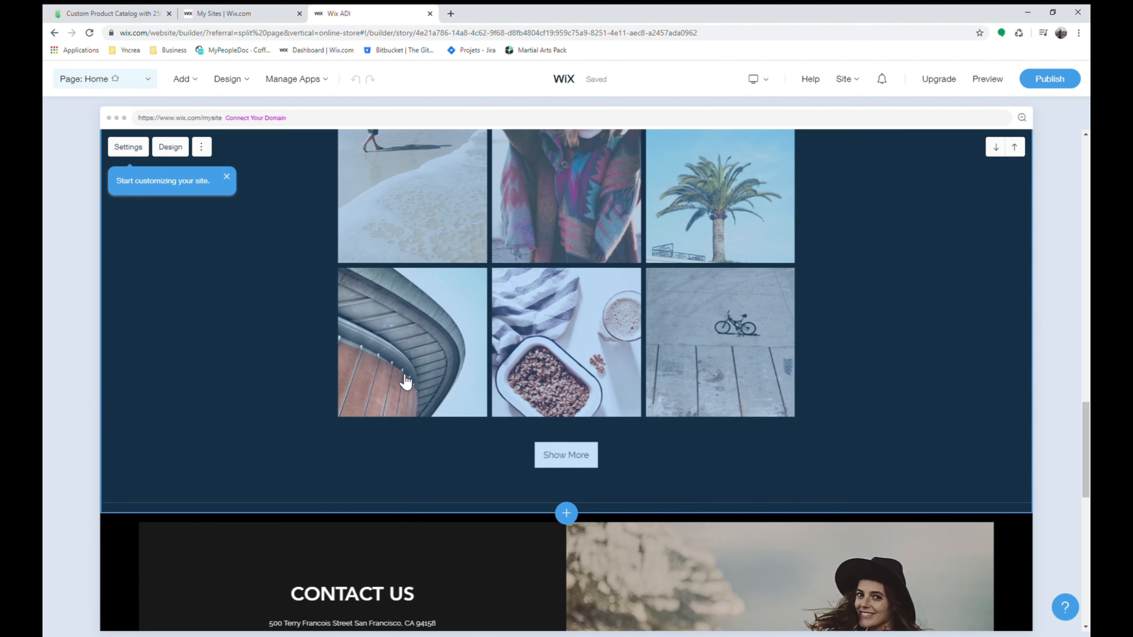
scroll(406, 380, down, 10)
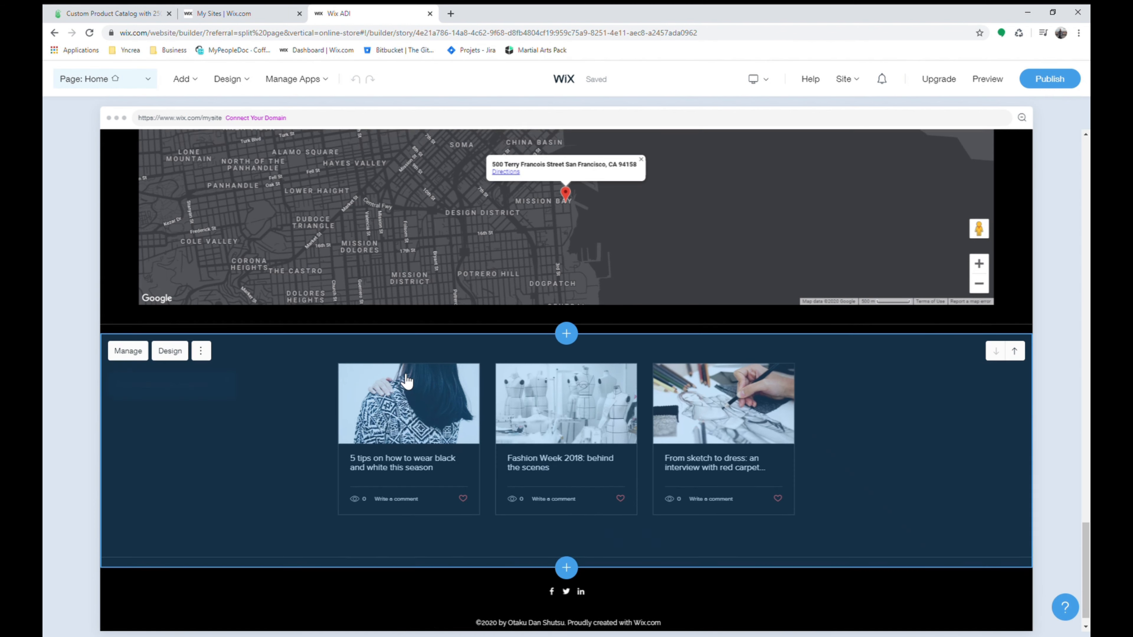
scroll(406, 381, down, 1)
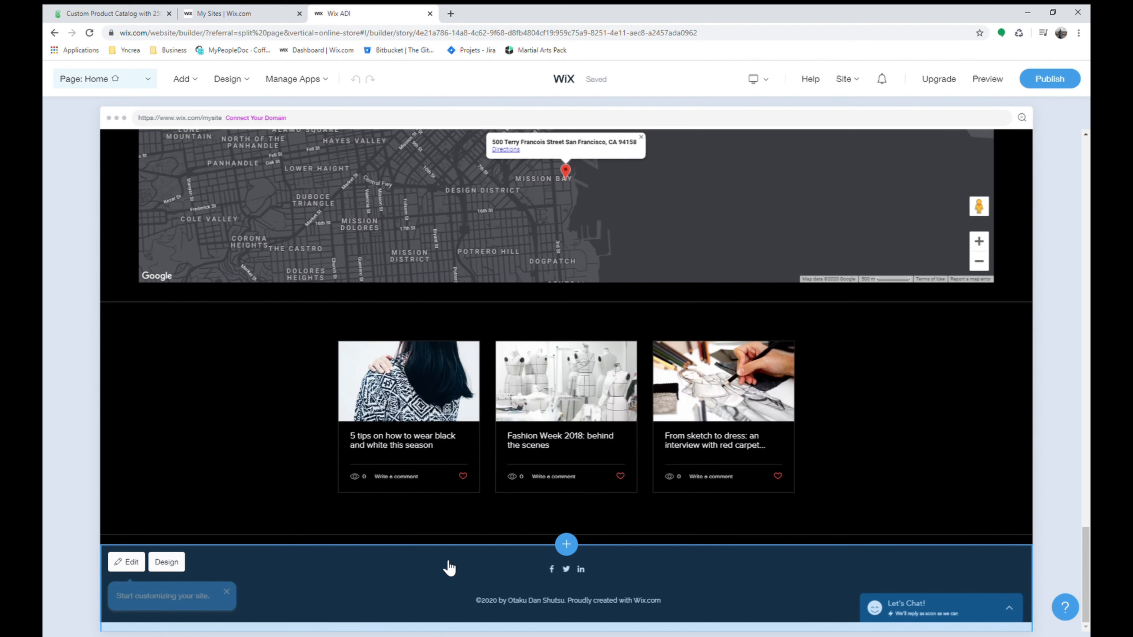
scroll(332, 493, up, 1)
scroll(332, 492, up, 3)
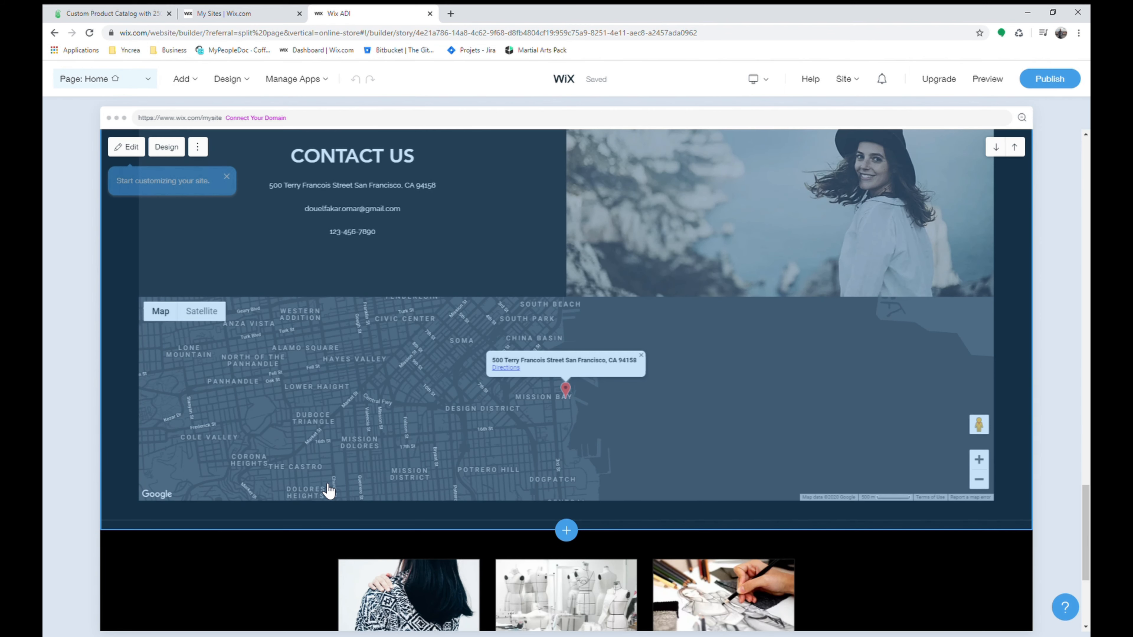
scroll(311, 501, down, 3)
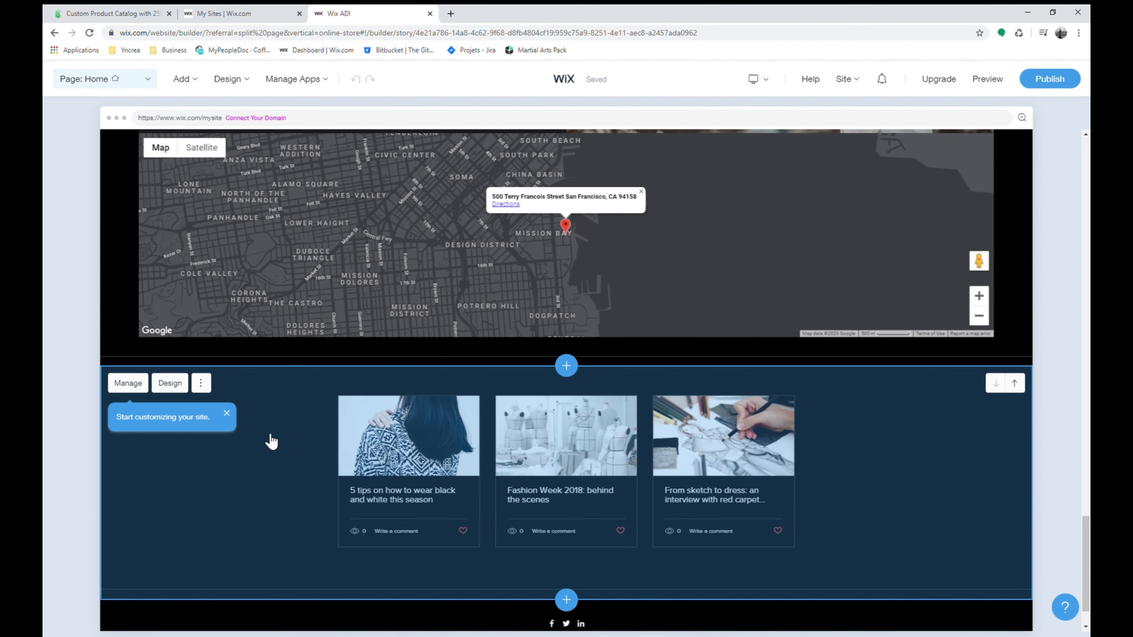
scroll(403, 463, up, 10)
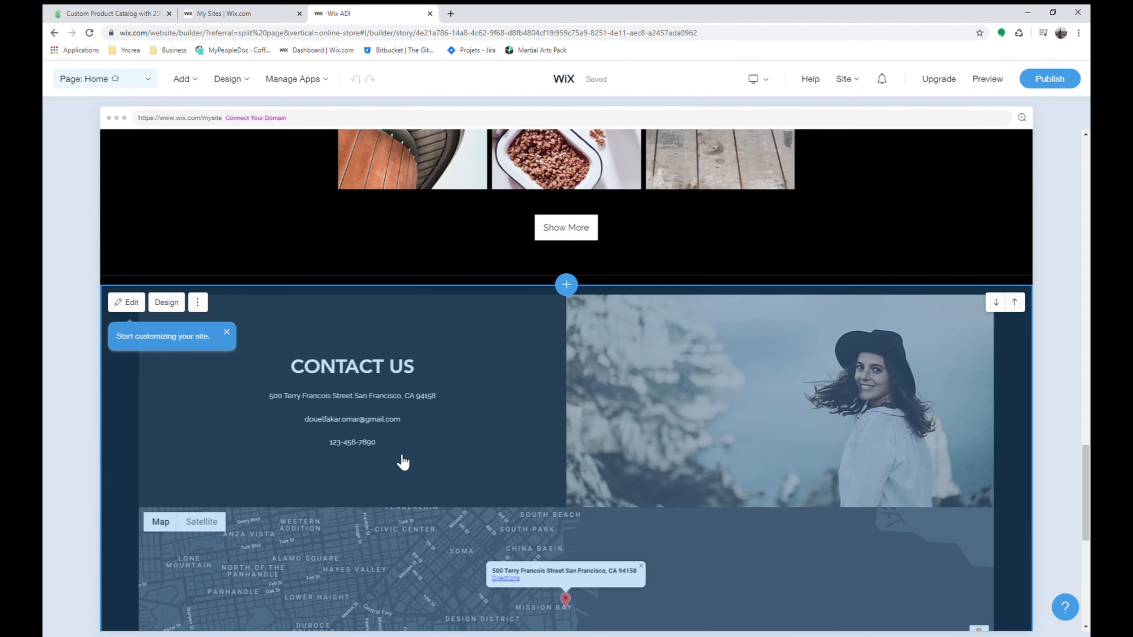
scroll(343, 427, up, 8)
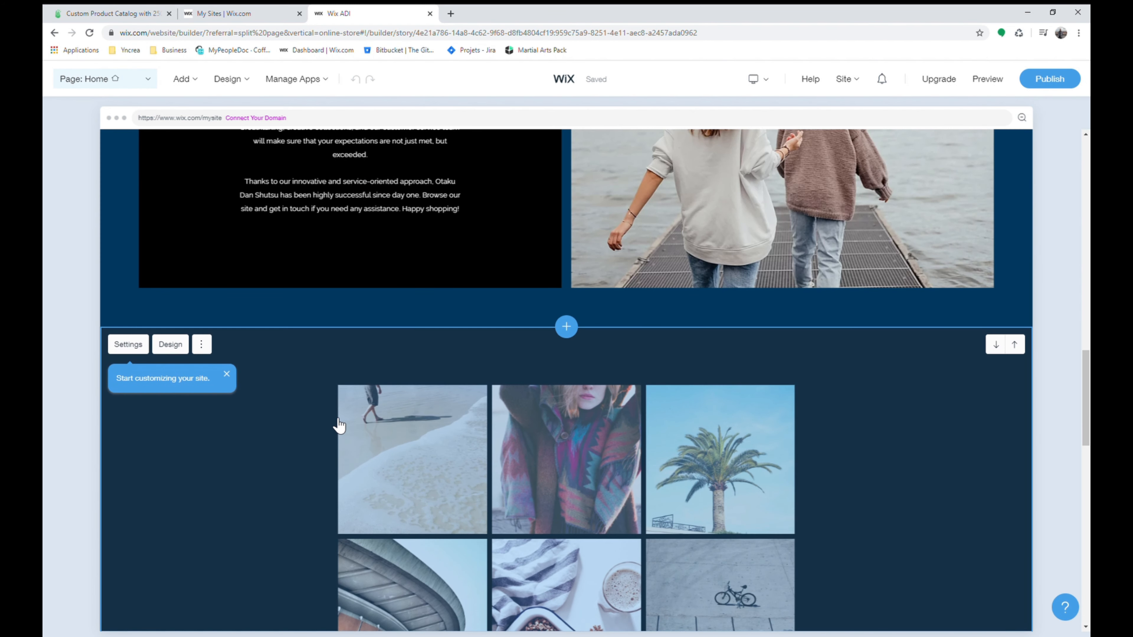
scroll(339, 426, up, 5)
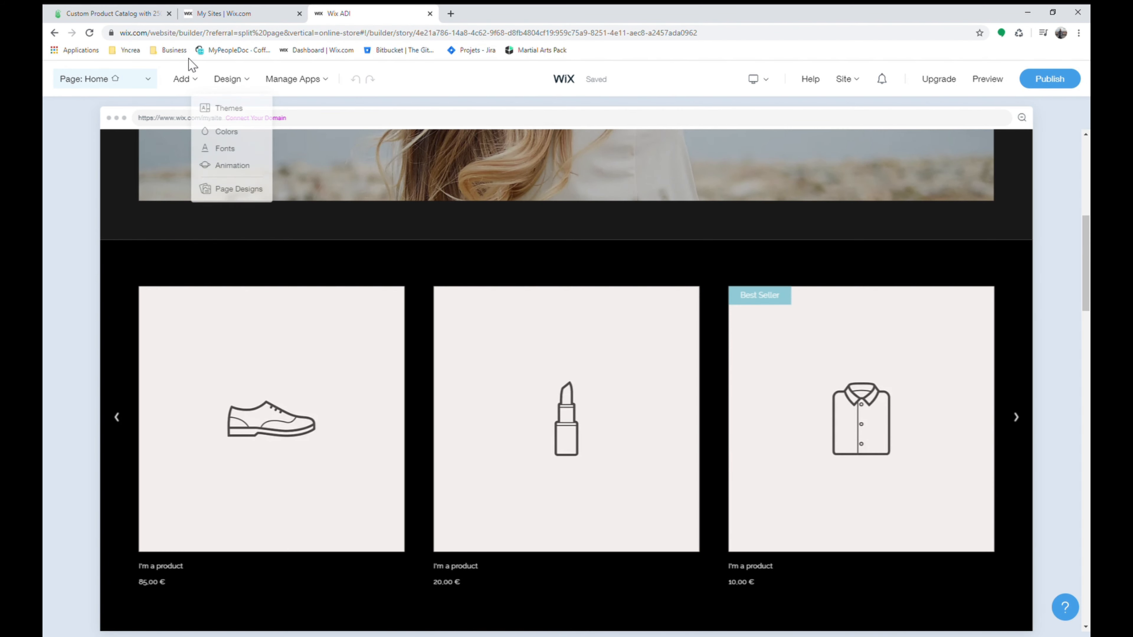
- Switch to Printify and open the mockup preview of the Dragon ball tankōbon cover T-shirt in My Store
click(111, 13)
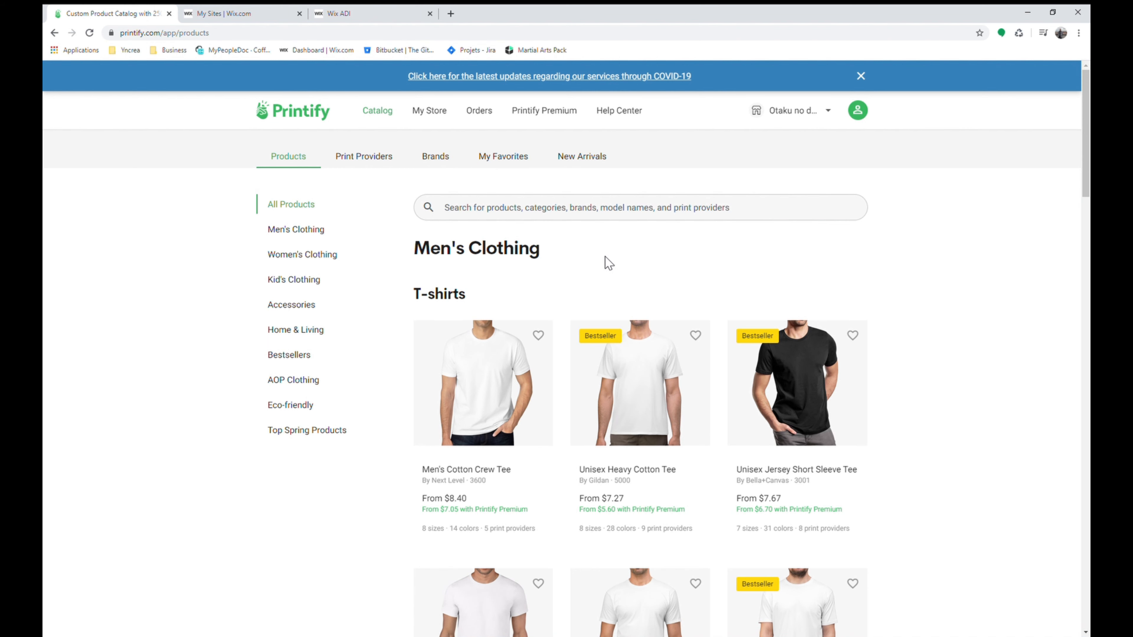
click(446, 124)
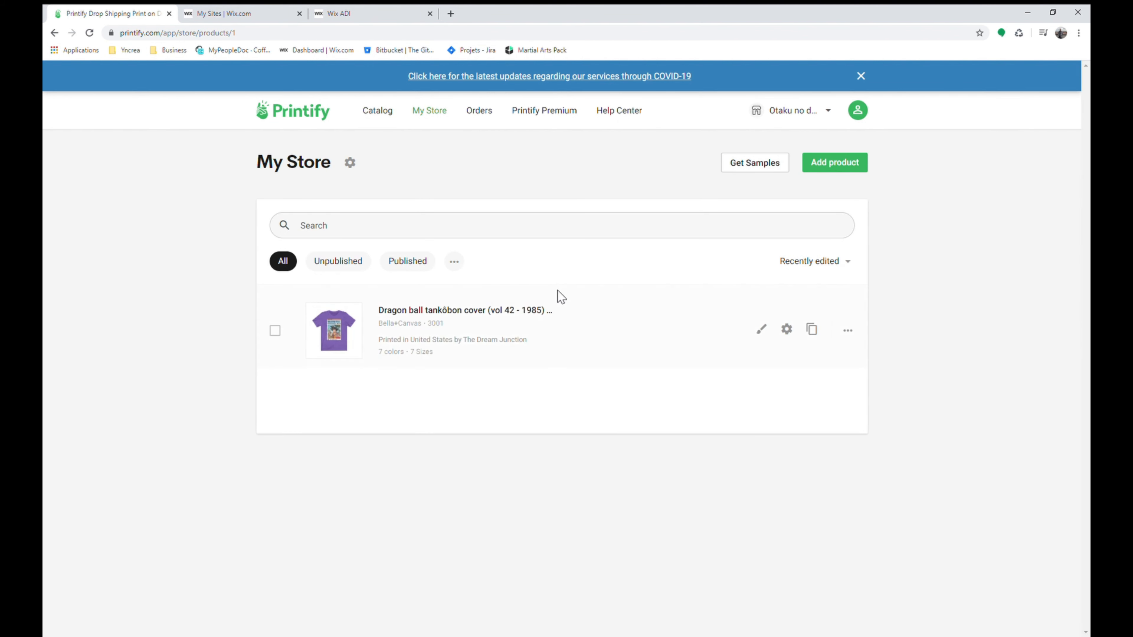
click(362, 326)
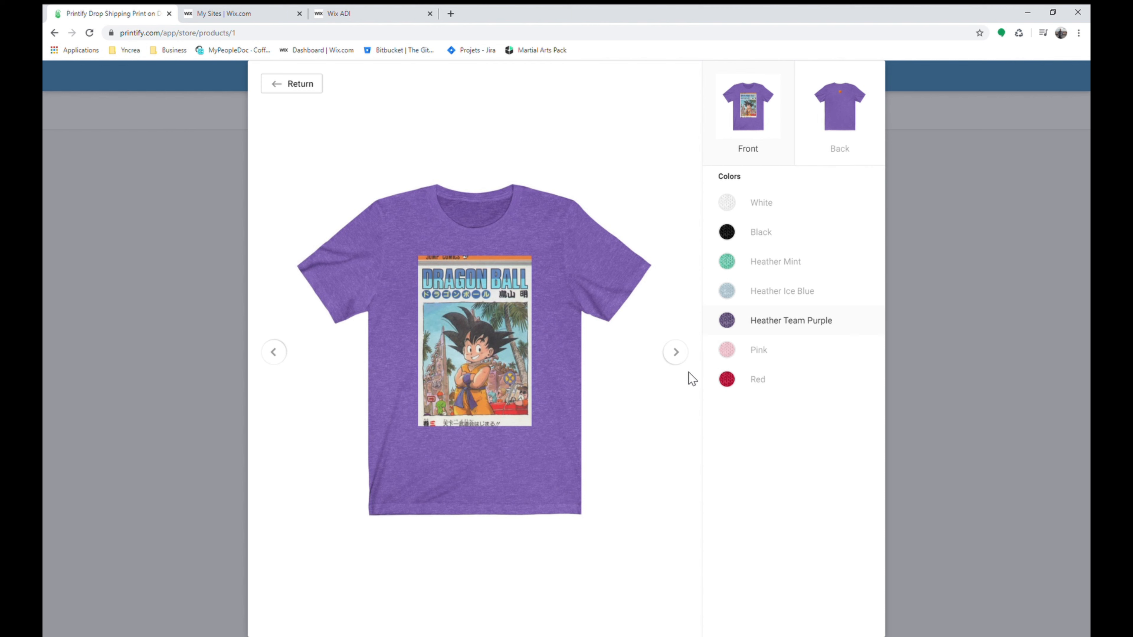
- Preview the T-shirt's back in Heather Ice Blue, Heather Mint, Black and White, and close the preview
click(682, 355)
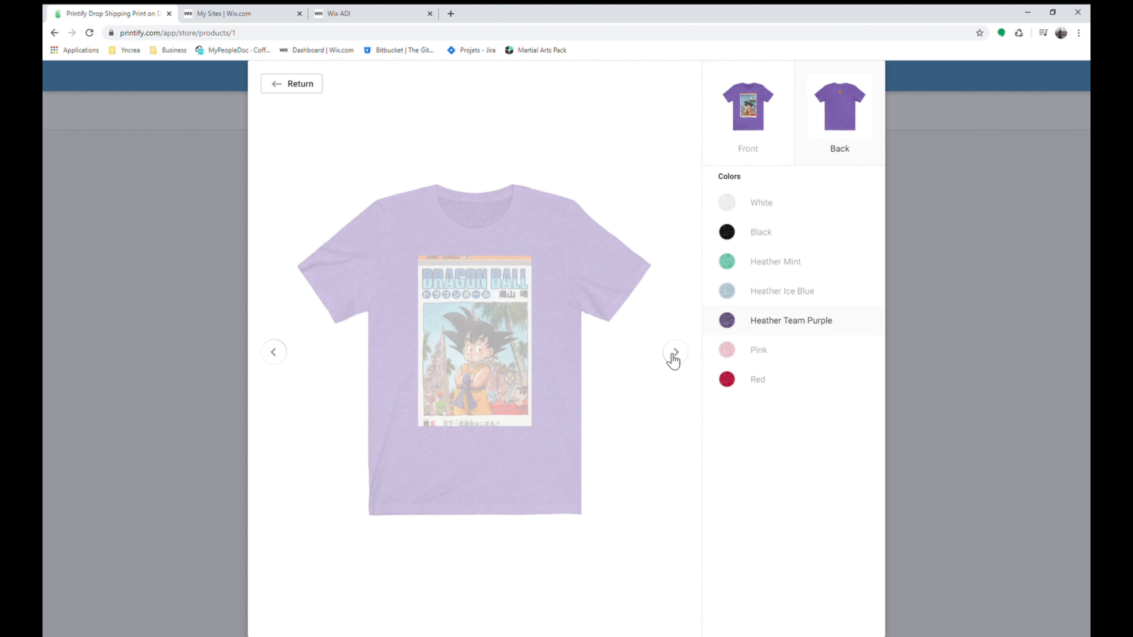
click(758, 307)
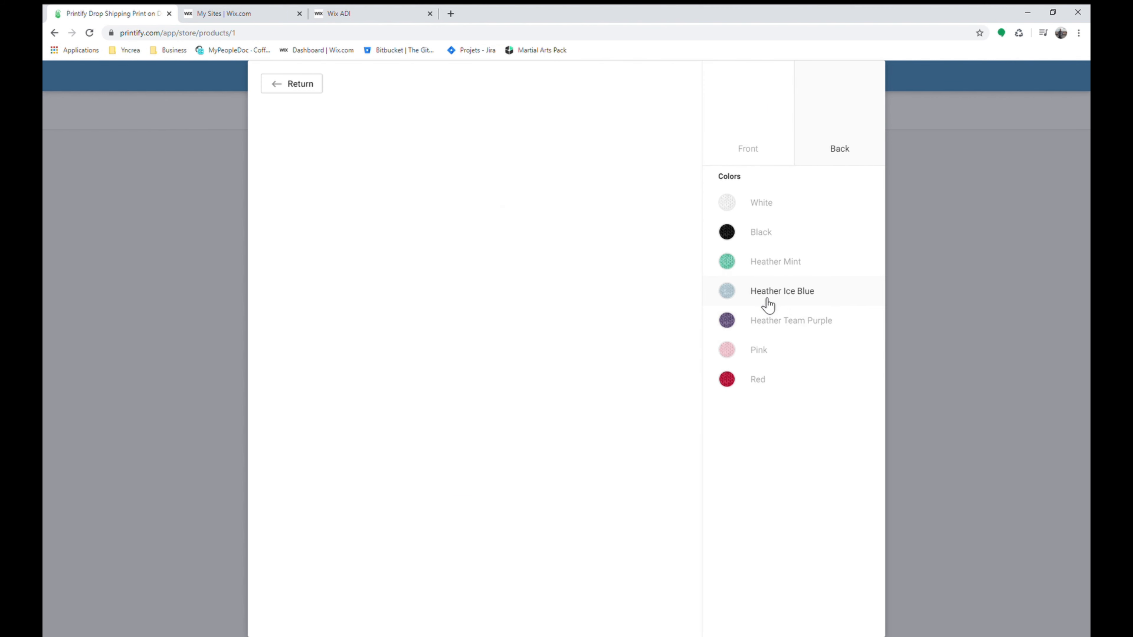
click(772, 265)
click(773, 244)
click(776, 204)
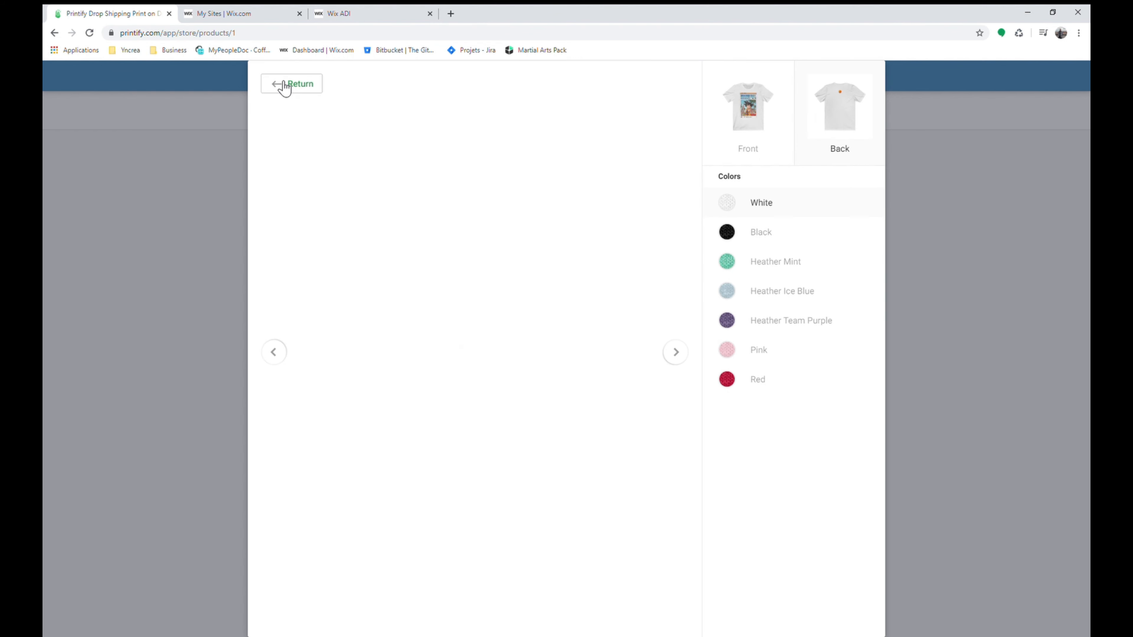
click(286, 84)
- Browse the Bags and Phone Cases categories under Accessories in the Printify product catalog
click(316, 126)
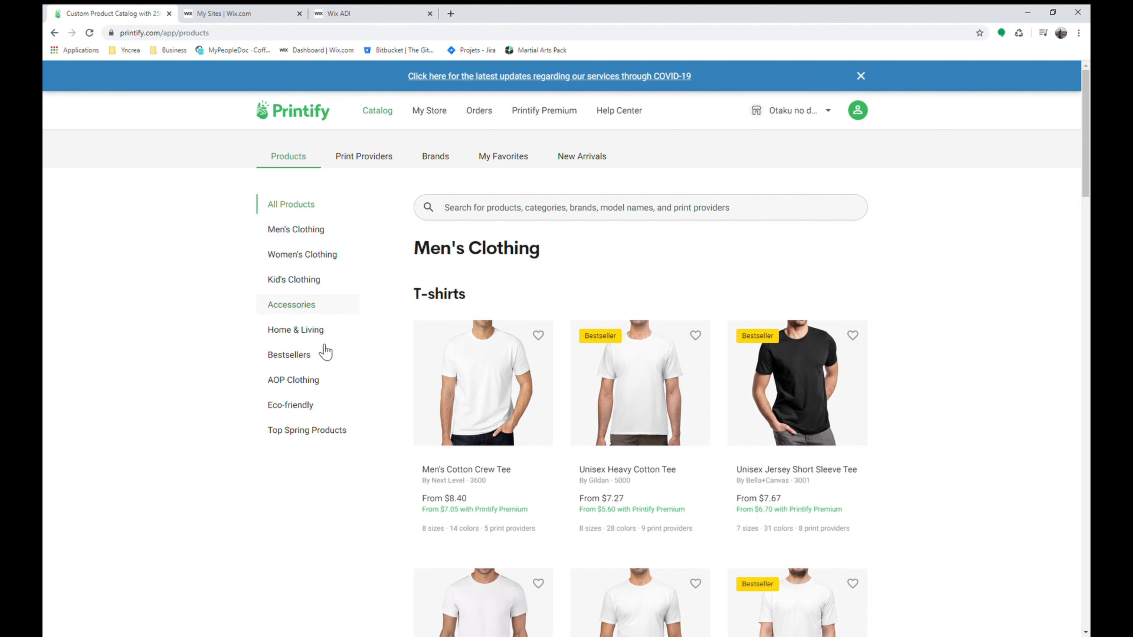
click(305, 305)
click(306, 330)
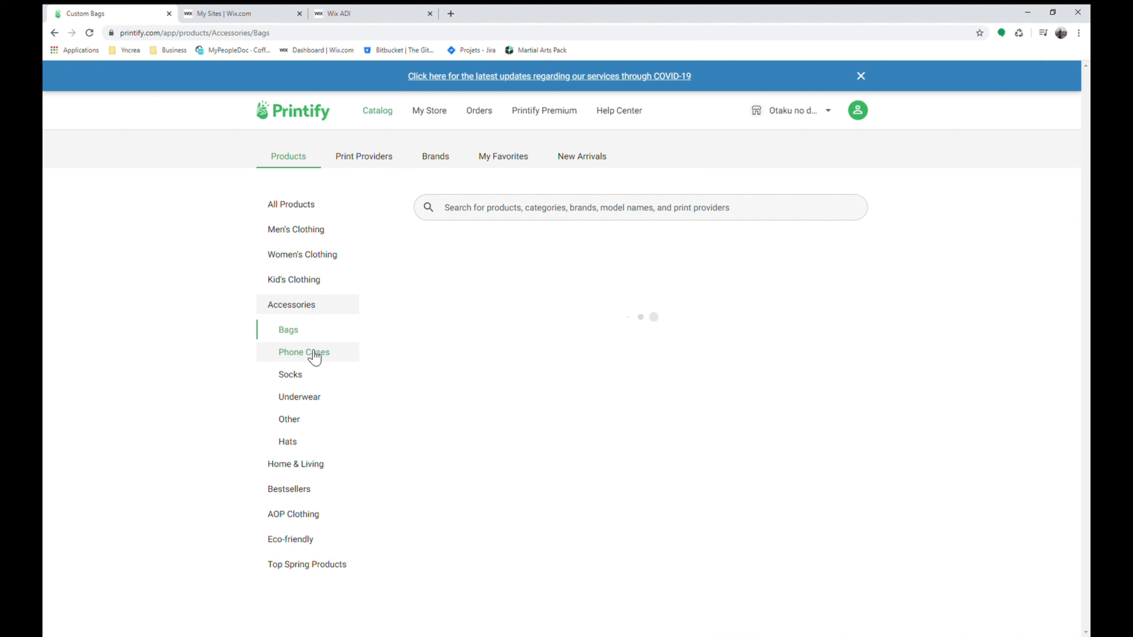
click(322, 359)
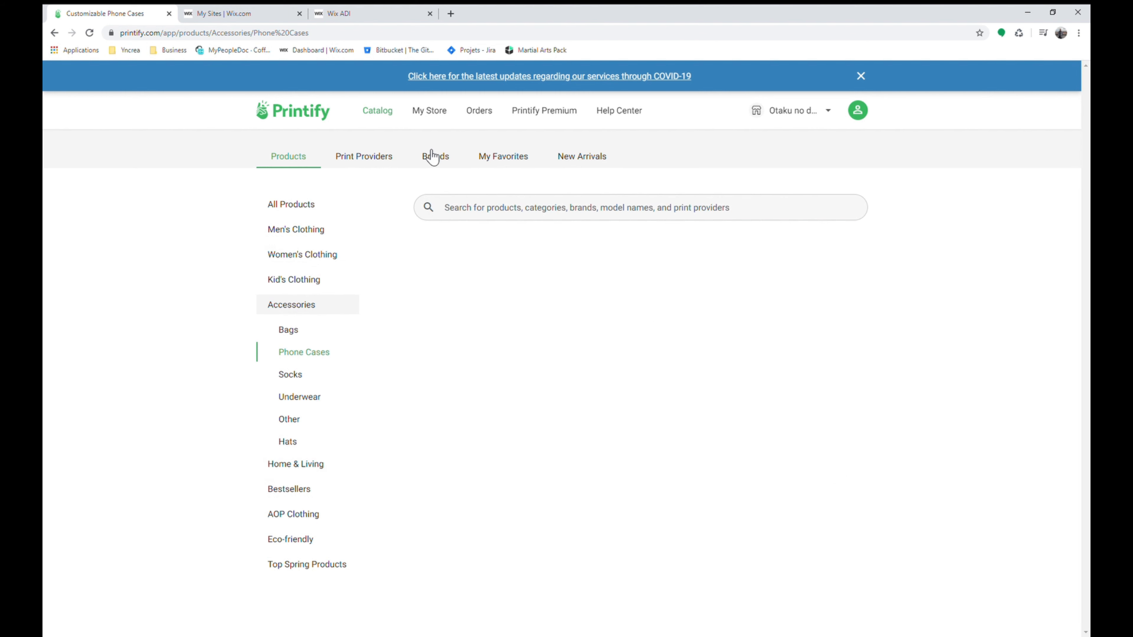
- Open the Dragon ball T-shirt's store details from My Store and bring up the list of platforms for connecting a store
click(429, 113)
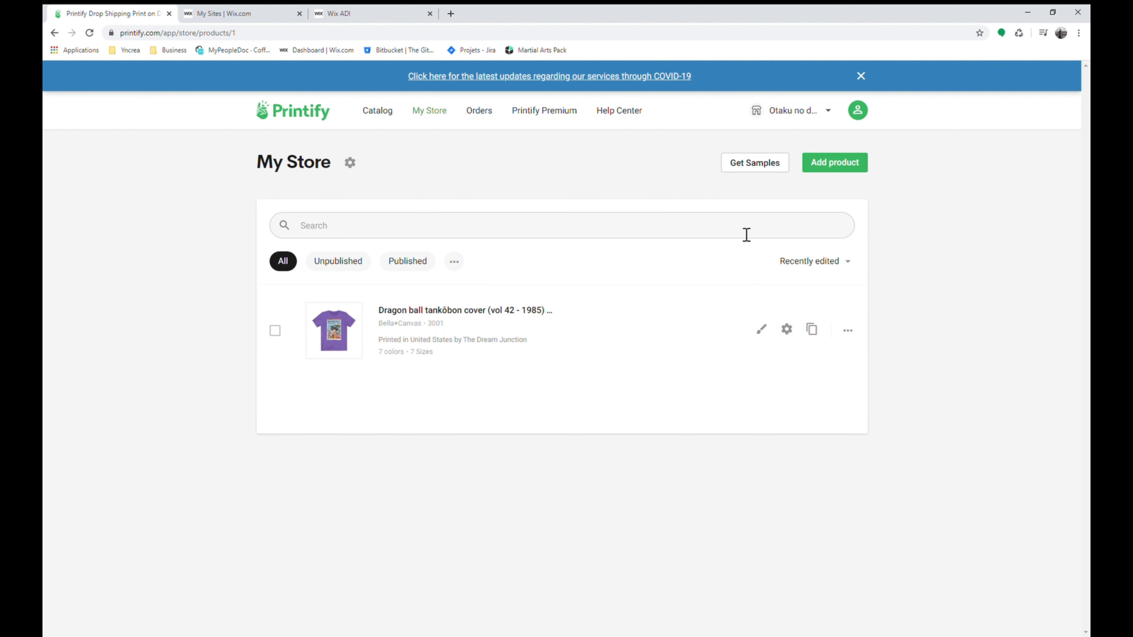
click(847, 331)
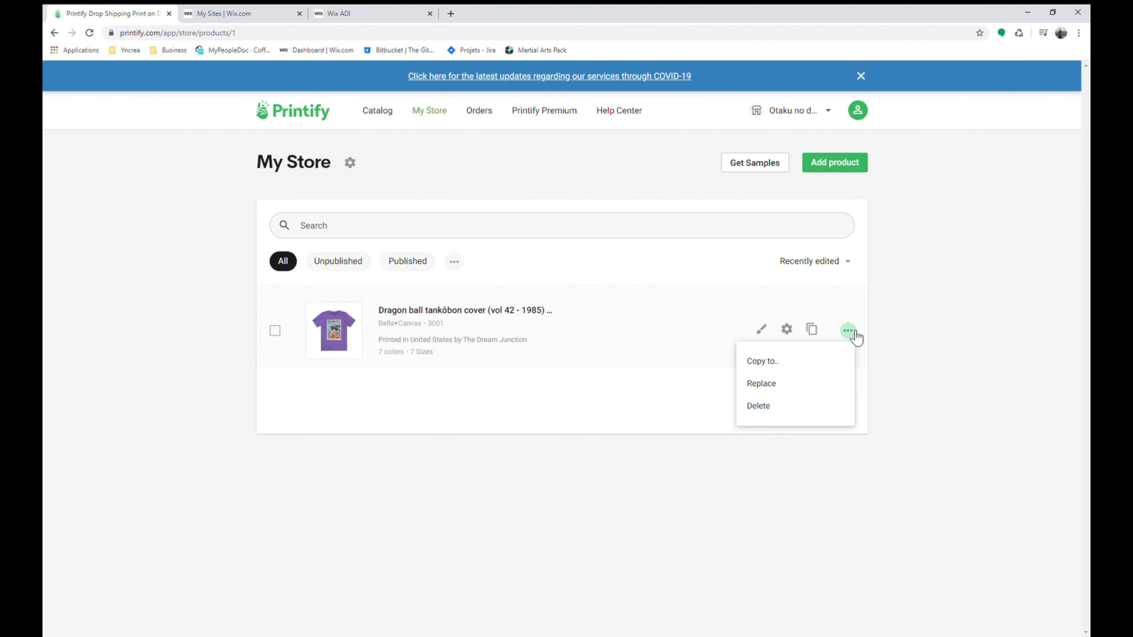
click(788, 331)
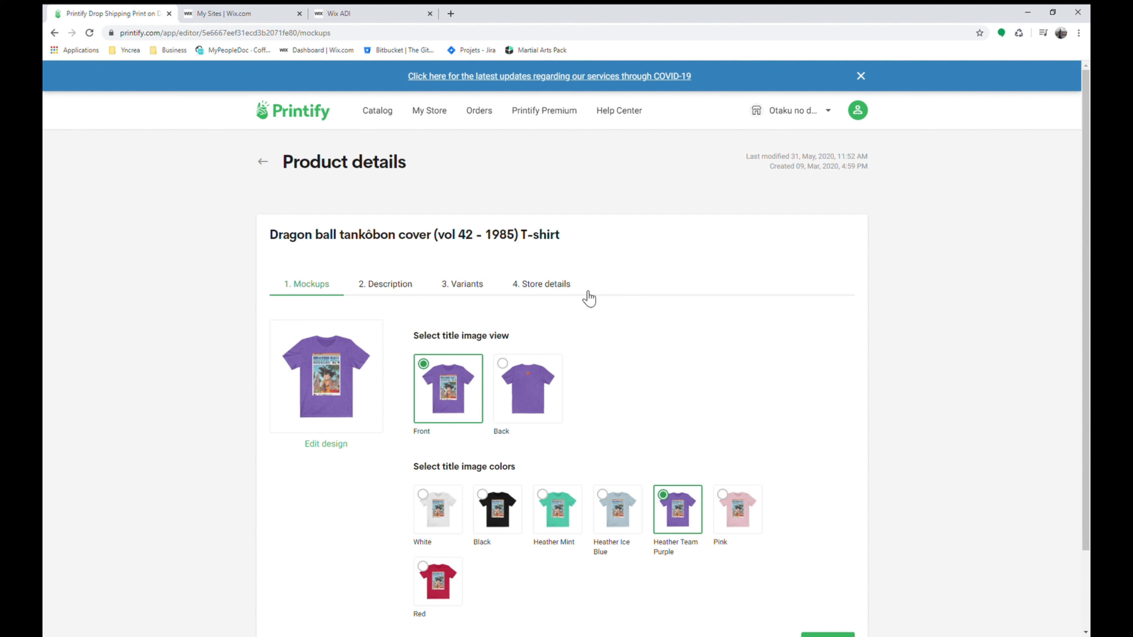
click(556, 292)
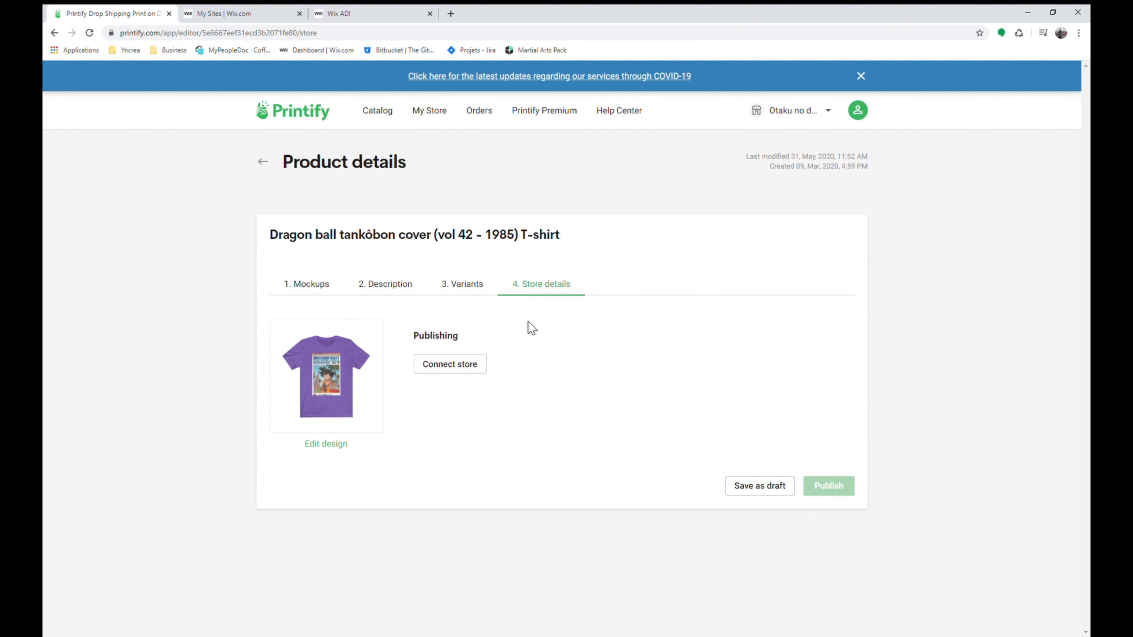
click(482, 370)
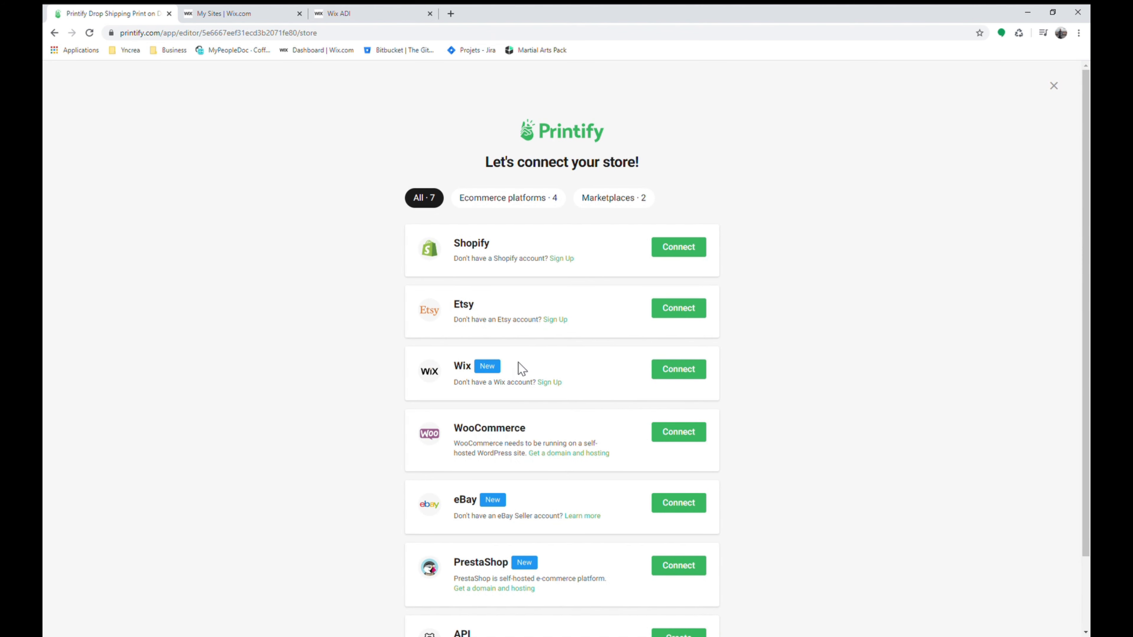
scroll(833, 367, down, 2)
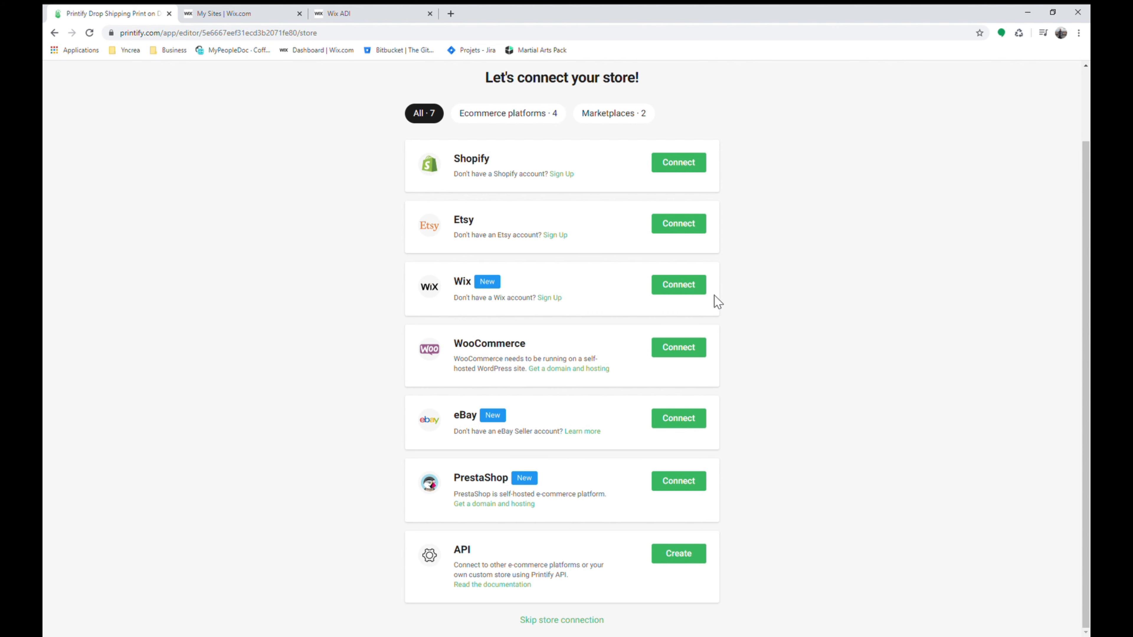
- Connect Wix by installing Printify on the Otaku Dan Shutsu site with the requested access, linked to the Otaku no dōkutsu store
click(678, 290)
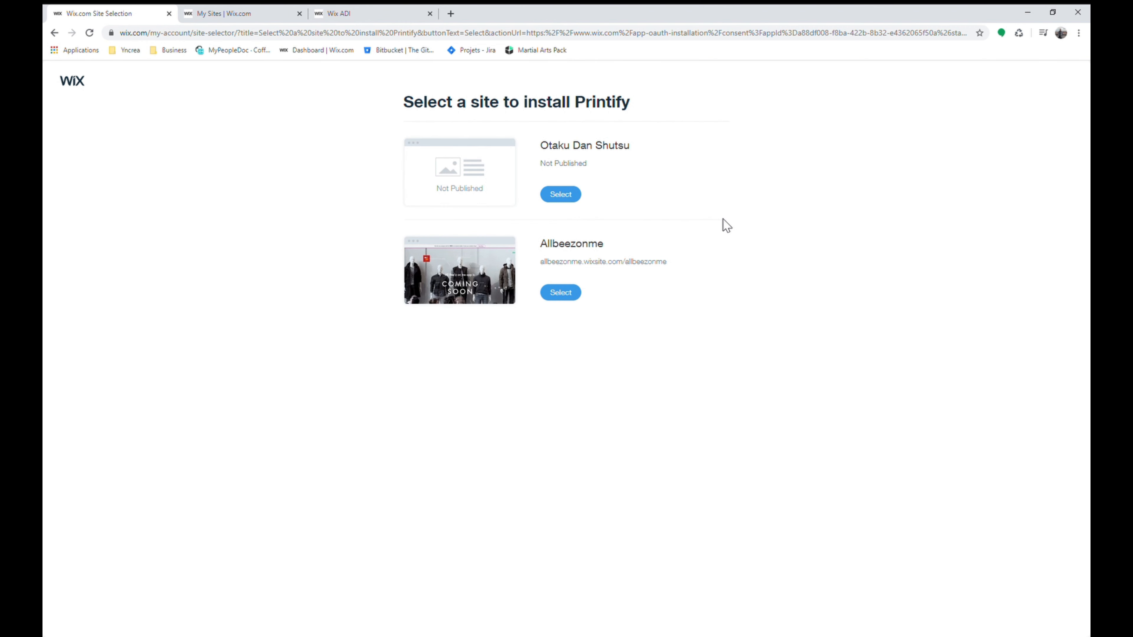
click(565, 196)
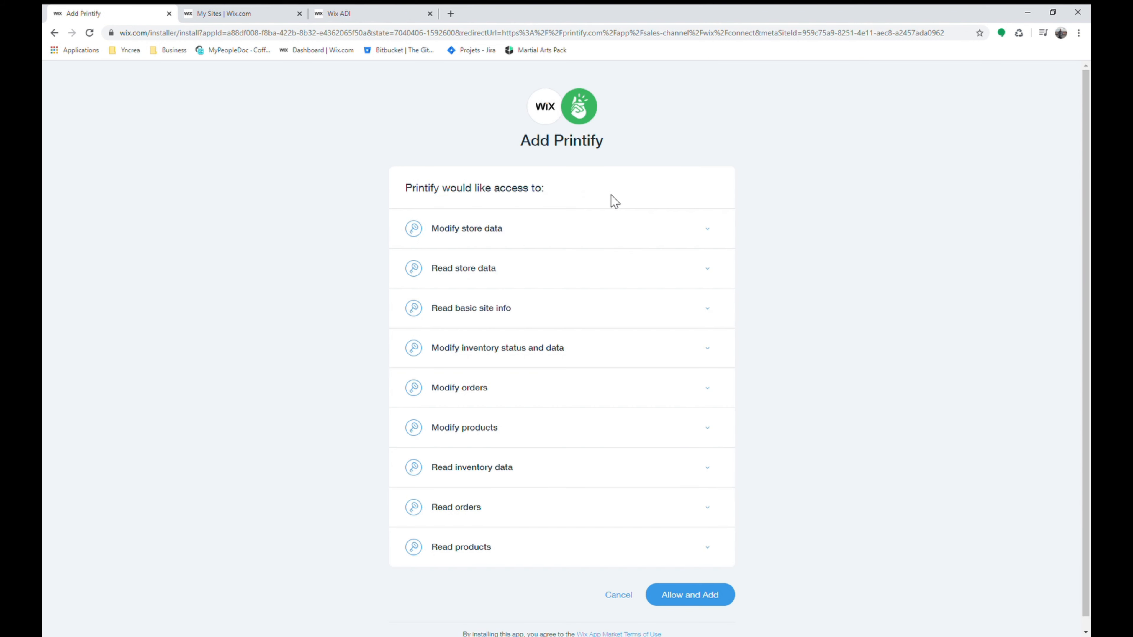
click(717, 598)
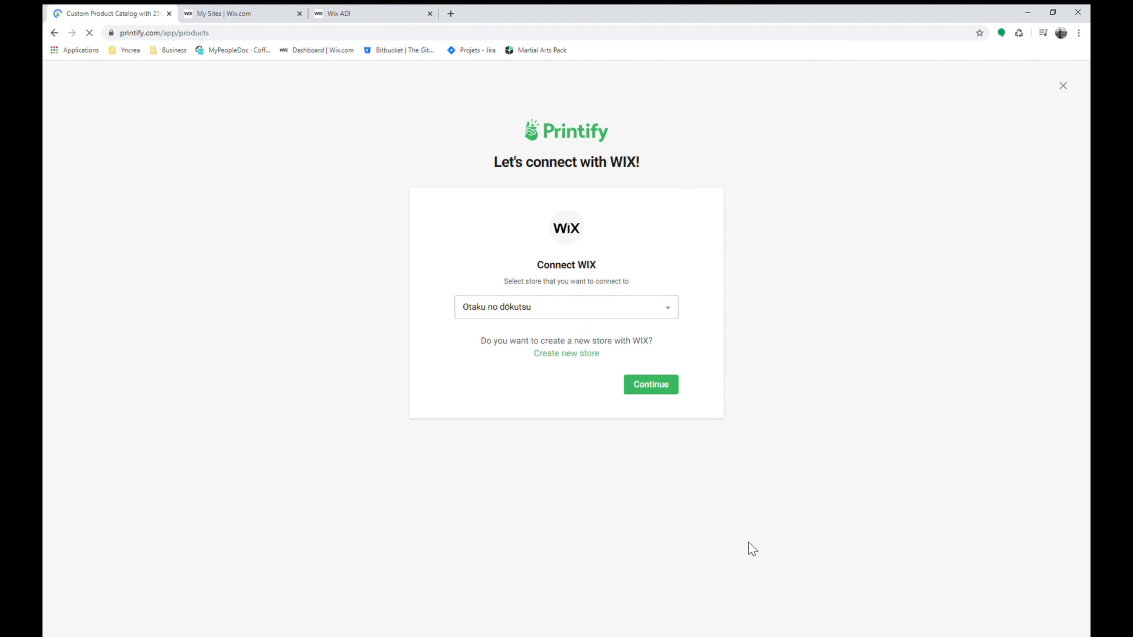
click(671, 388)
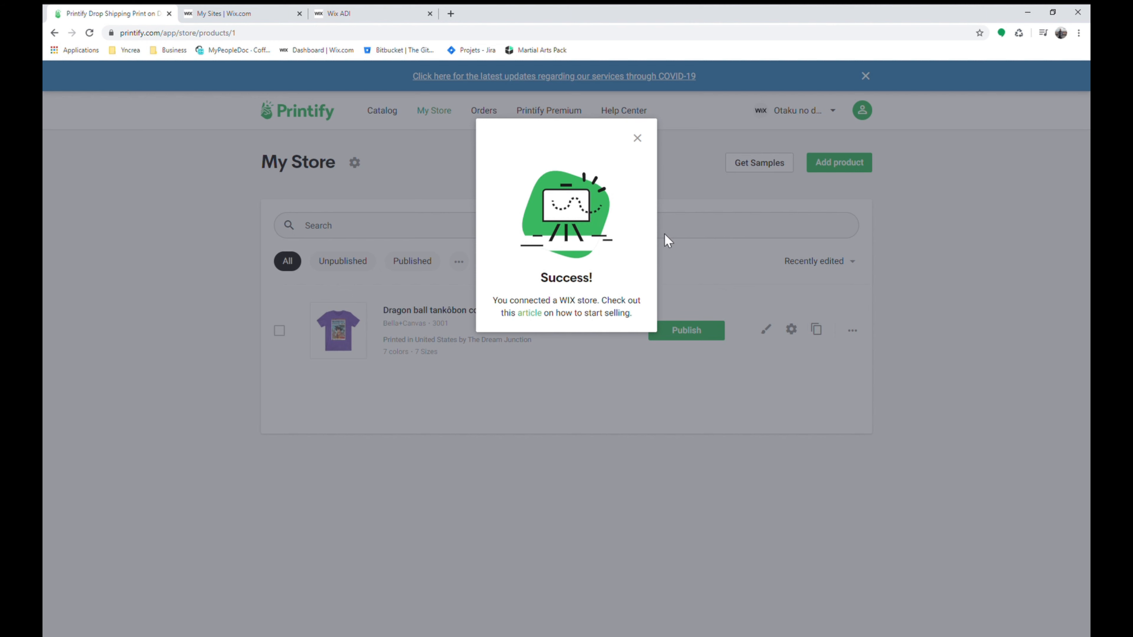
click(637, 138)
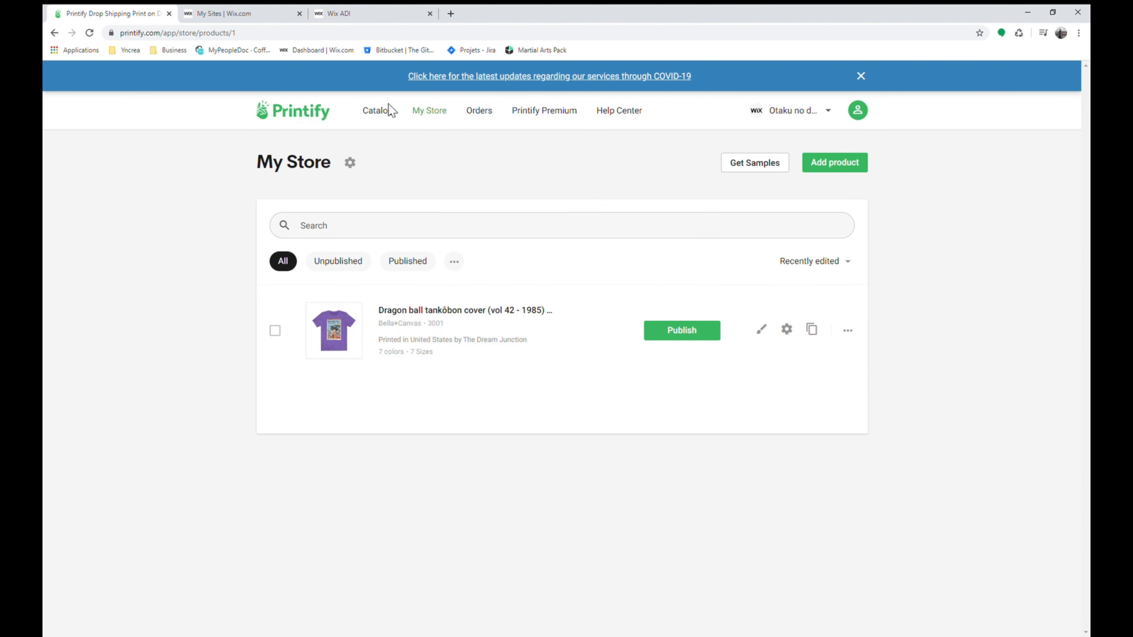
- Switch back to the Wix ADI editor and return to the homepage's welcome banner
click(343, 13)
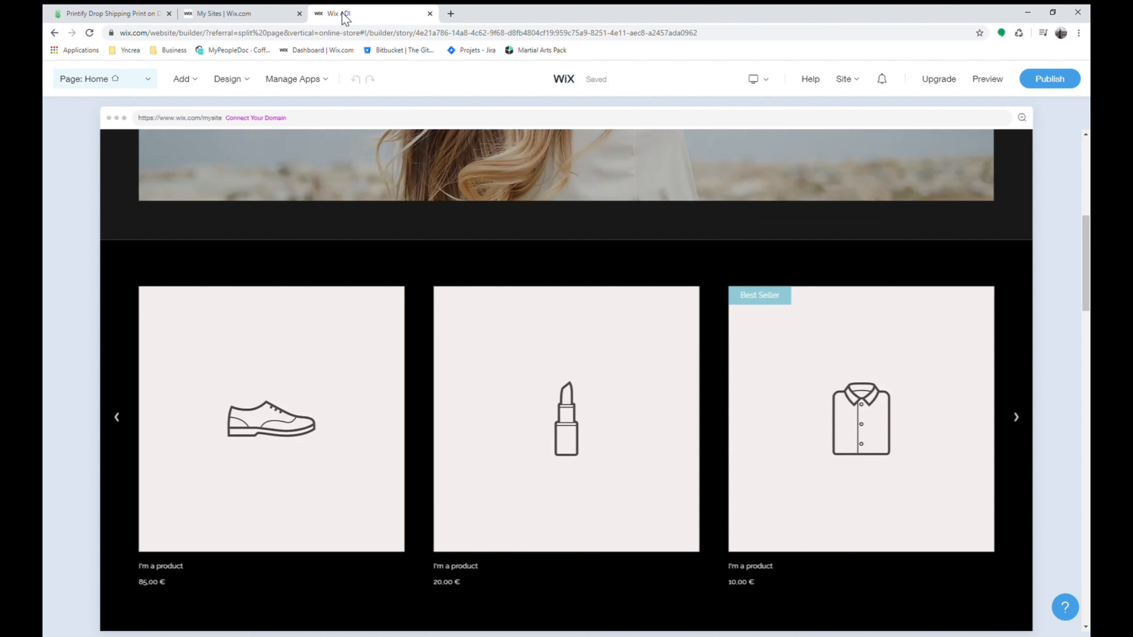
scroll(564, 254, up, 8)
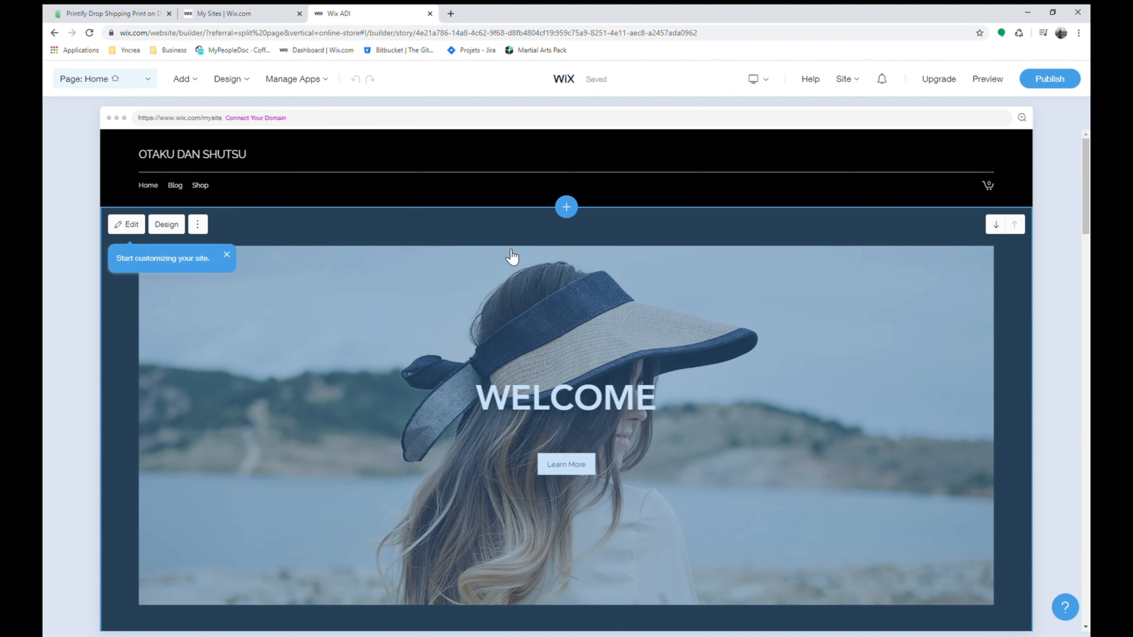